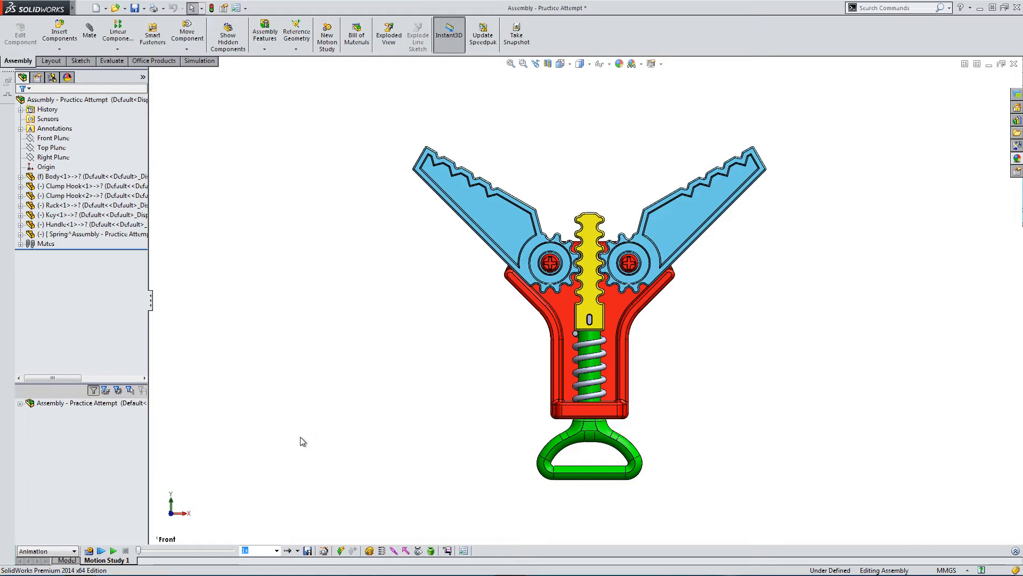
- Play the finished clamp's motion study animation and close the practice assembly without saving its changes
left_click(114, 551)
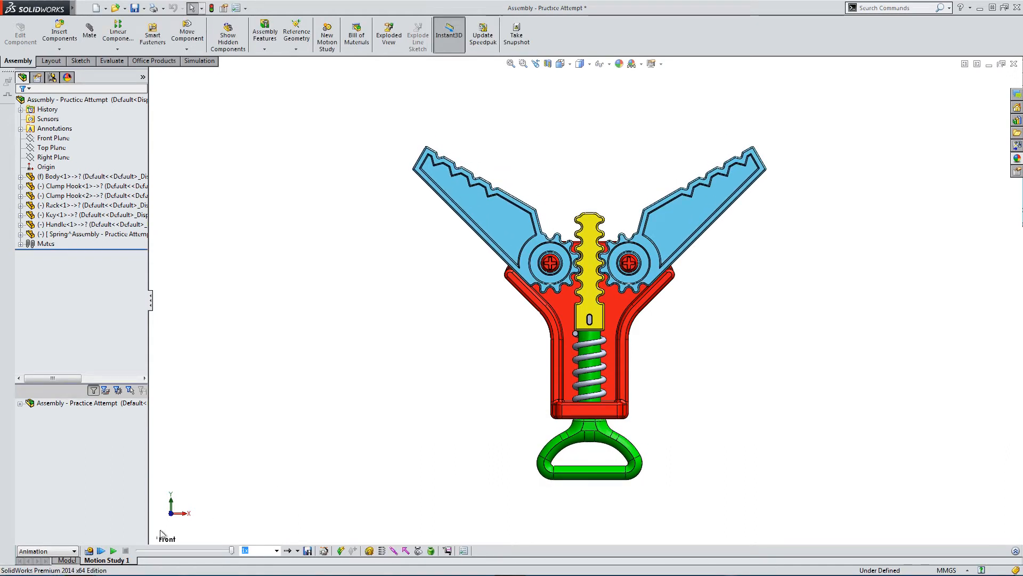
left_click(114, 550)
left_click(1015, 64)
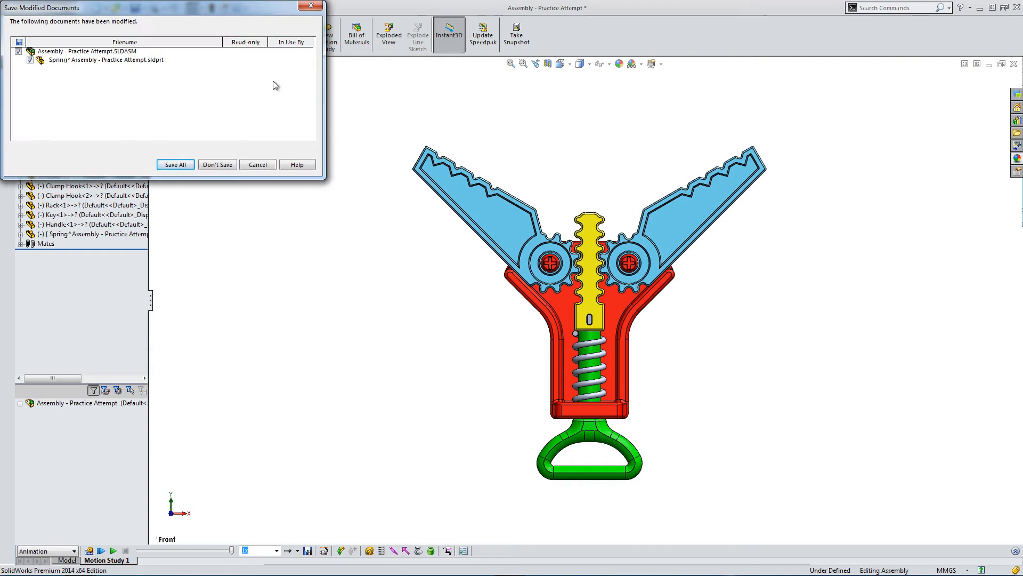
left_click(228, 166)
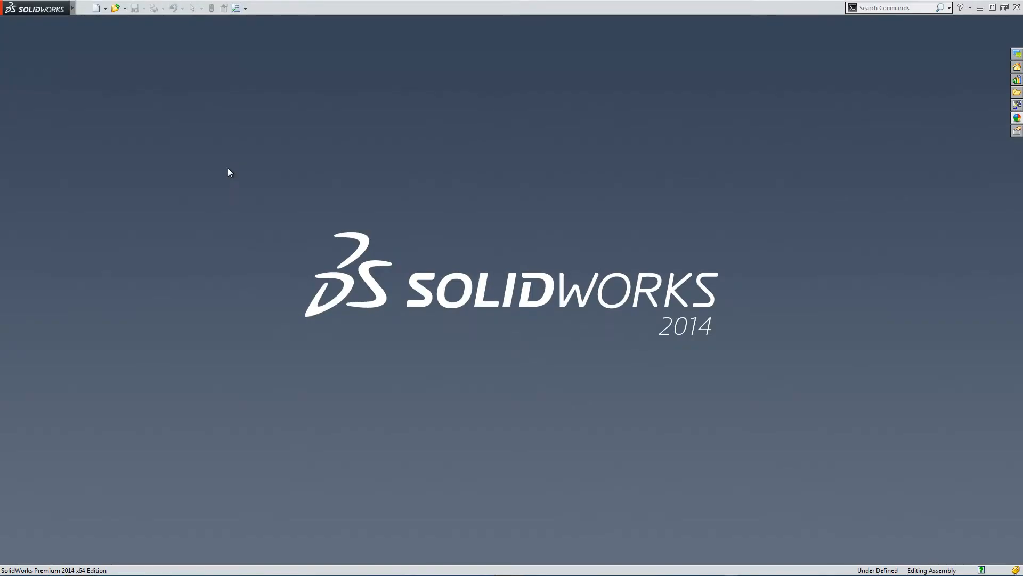
- Create a new, empty assembly document
left_click(84, 8)
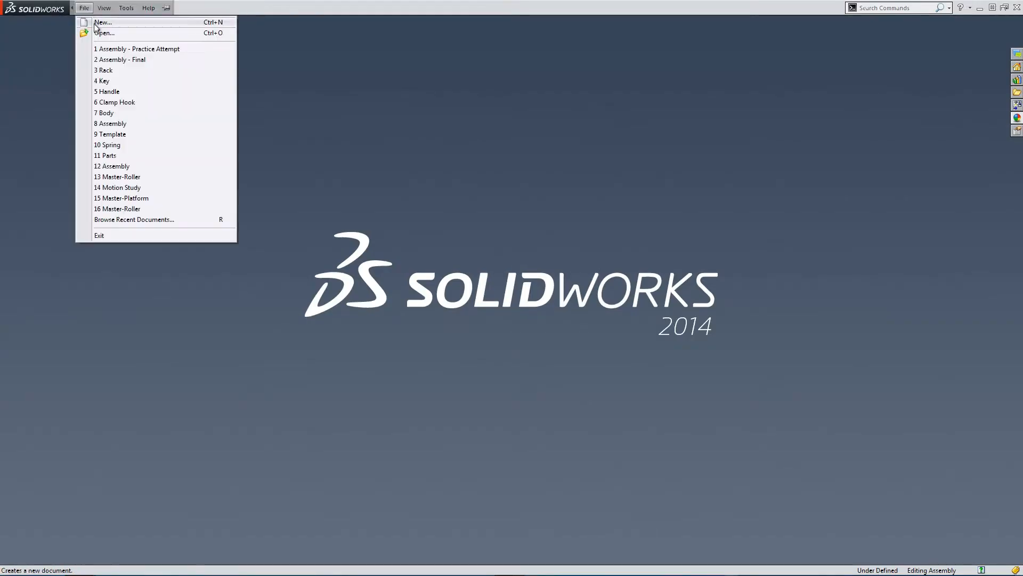
left_click(96, 25)
double_click(523, 241)
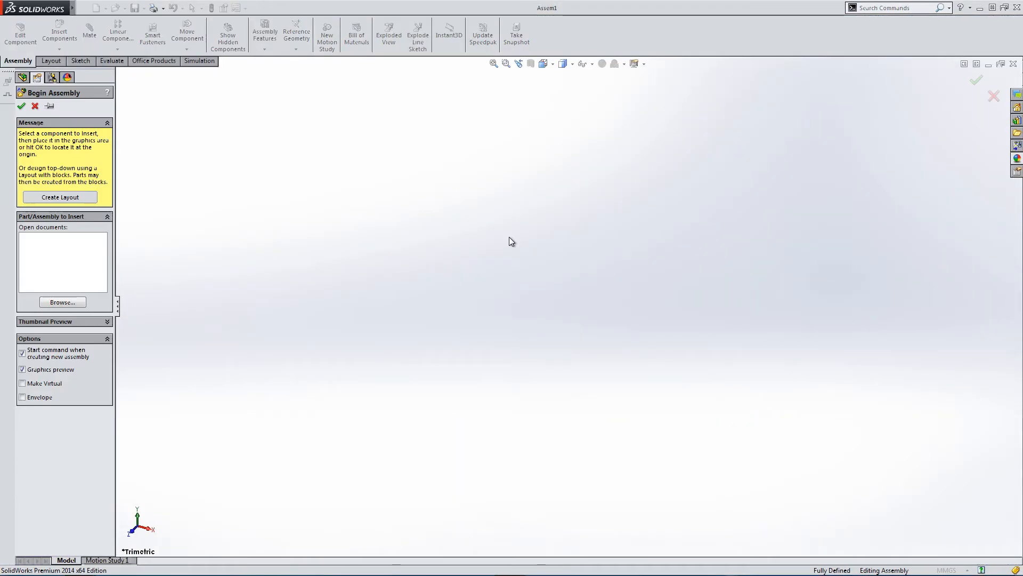
left_click(84, 7)
left_click(456, 193)
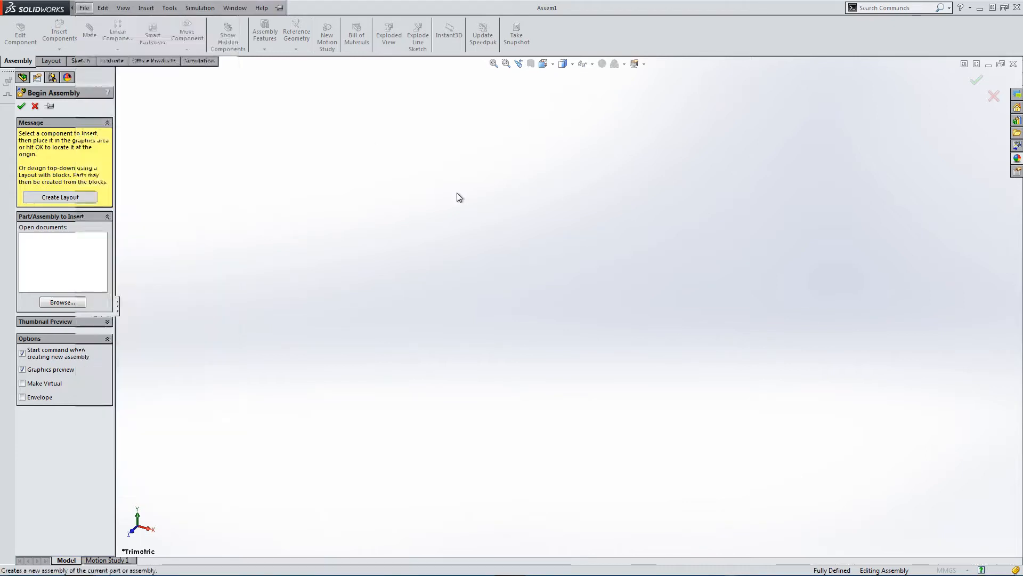
- Load the Body, Clamp Hook, Handle, Key and Rack part files for insertion into the assembly
left_click(63, 302)
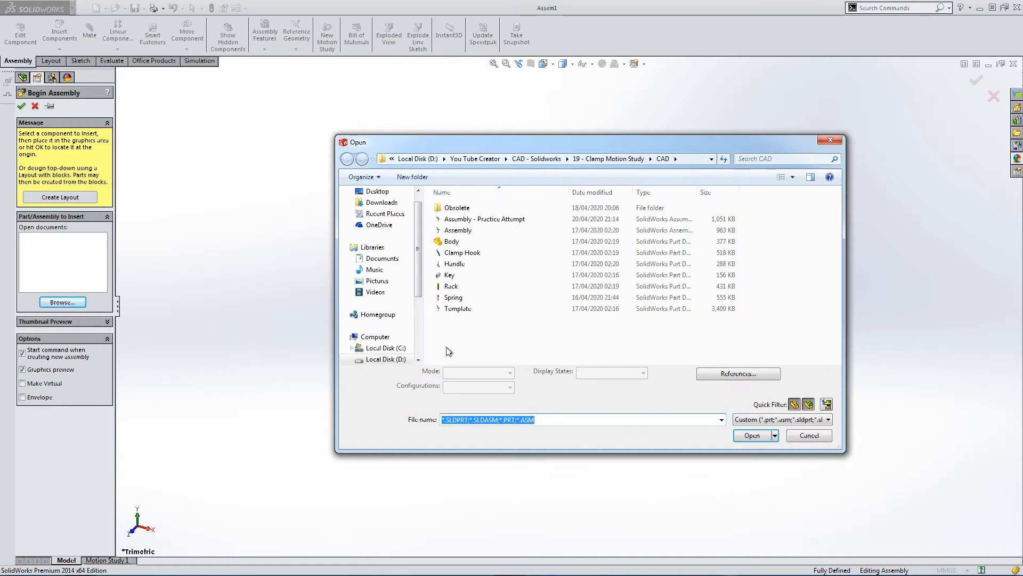
left_click(449, 243)
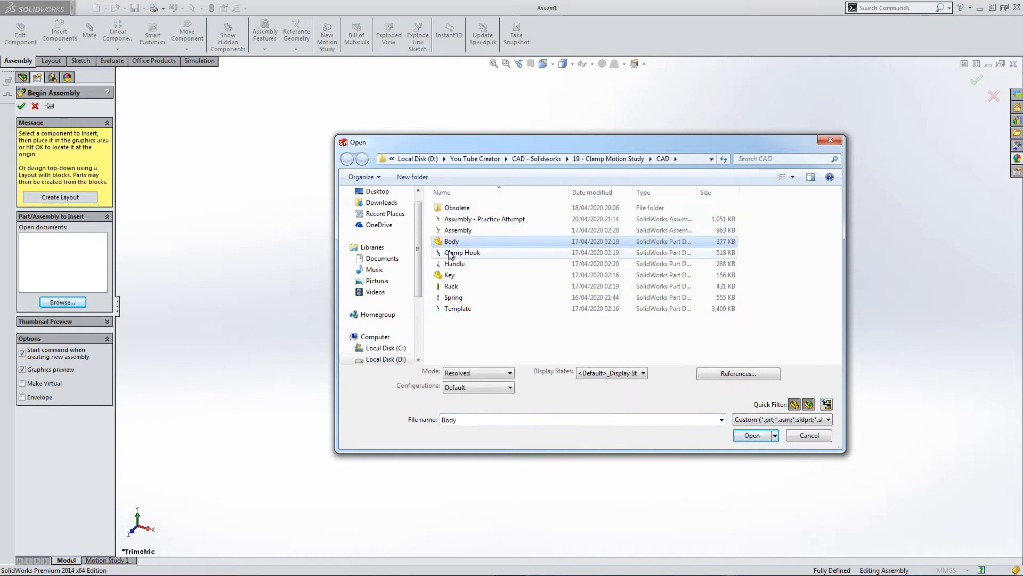
left_click(449, 253, "shift")
left_click(448, 265, "shift")
left_click(446, 275, "shift")
left_click(443, 287, "shift")
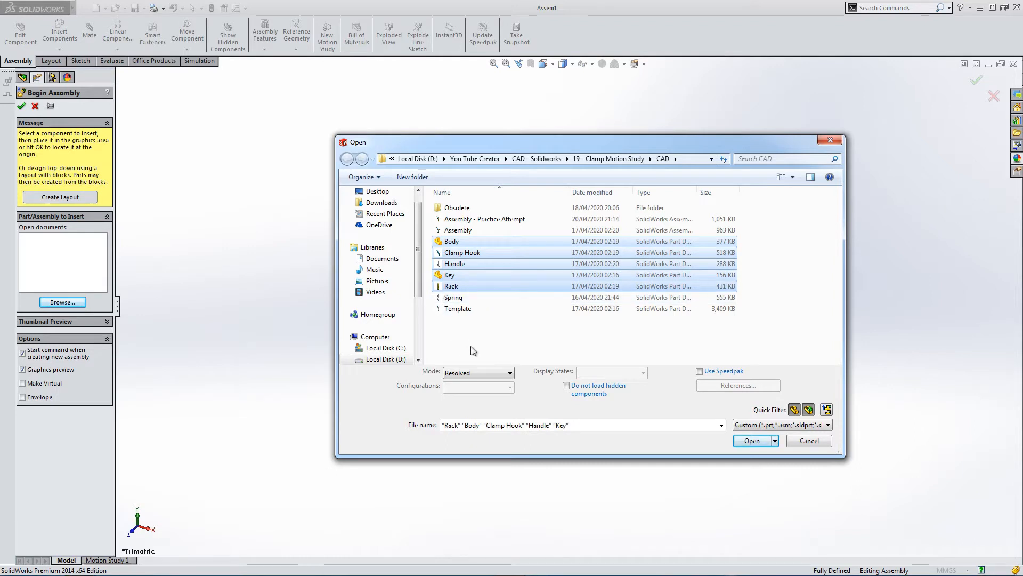
left_click(752, 440)
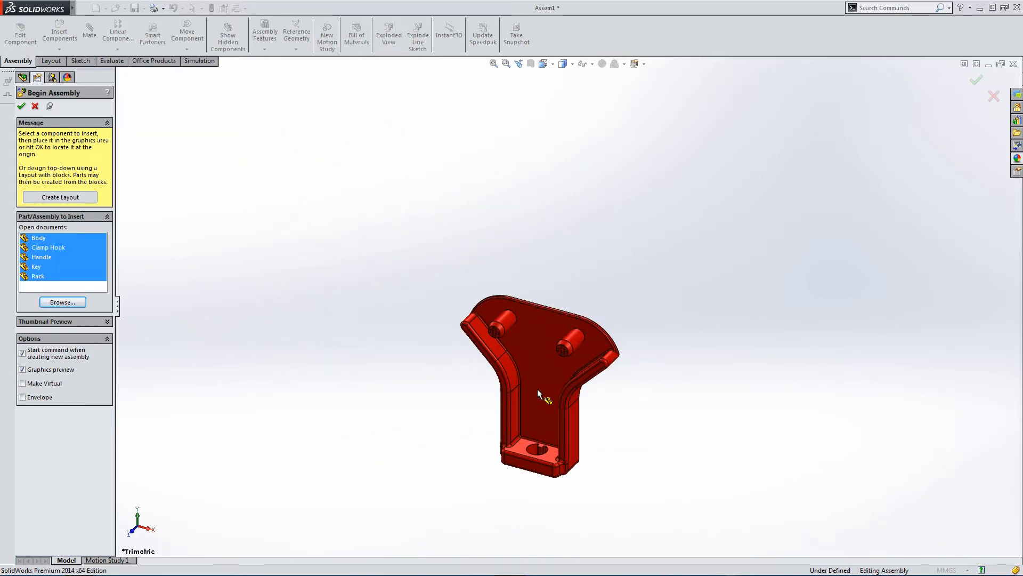
- Place the Body in the assembly and add two Clamp Hook instances beside it
left_click(516, 350)
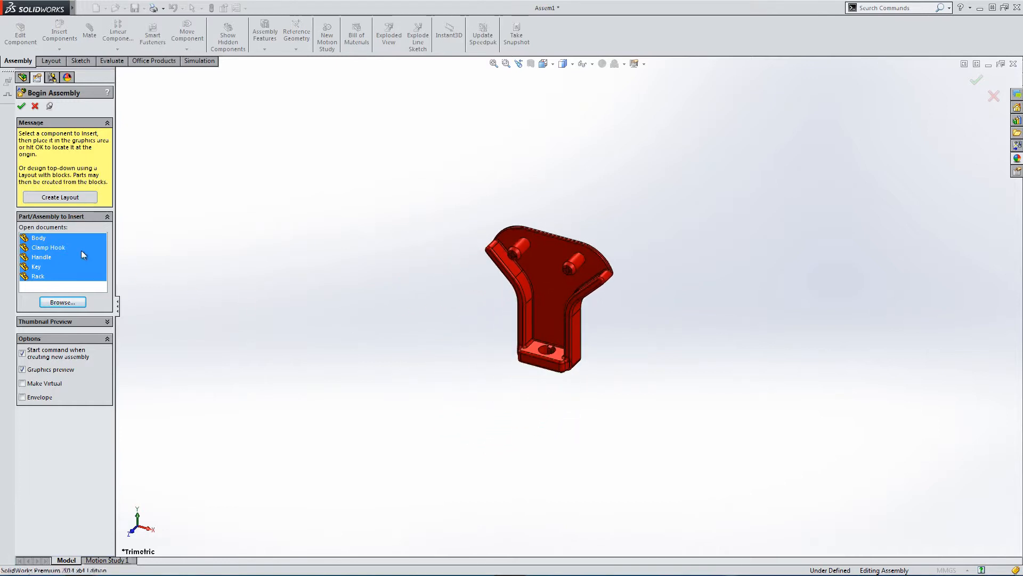
left_click(51, 247)
left_click(380, 215)
left_click(331, 288)
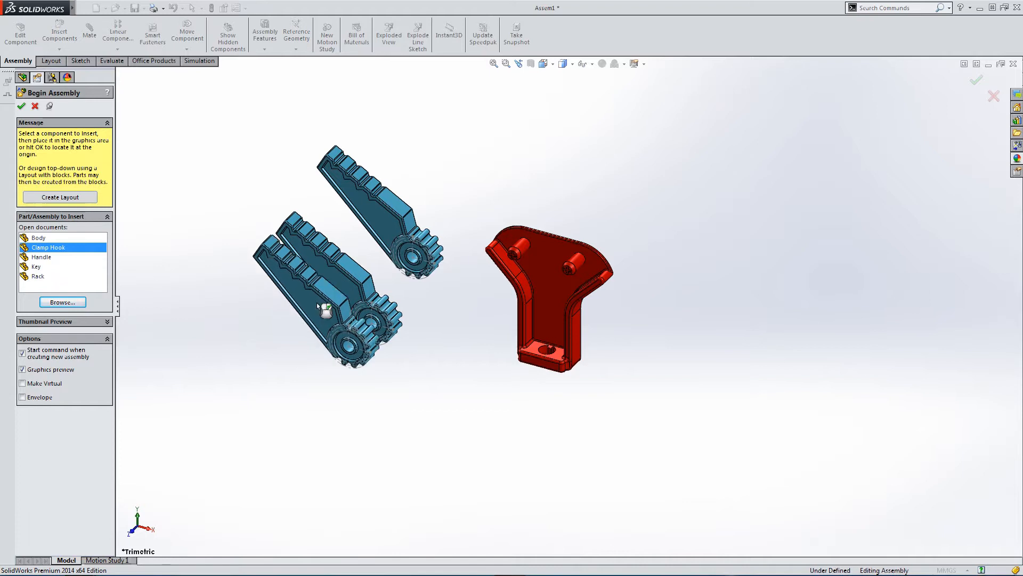
- Place one Handle, one Rack and one Key beside the Body and finish inserting components
left_click(42, 257)
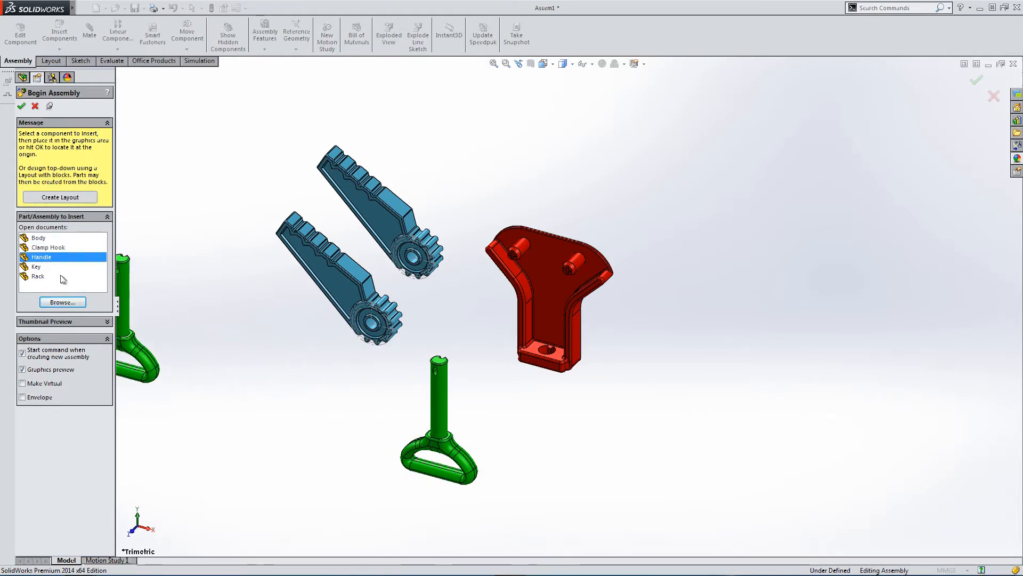
left_click(37, 277)
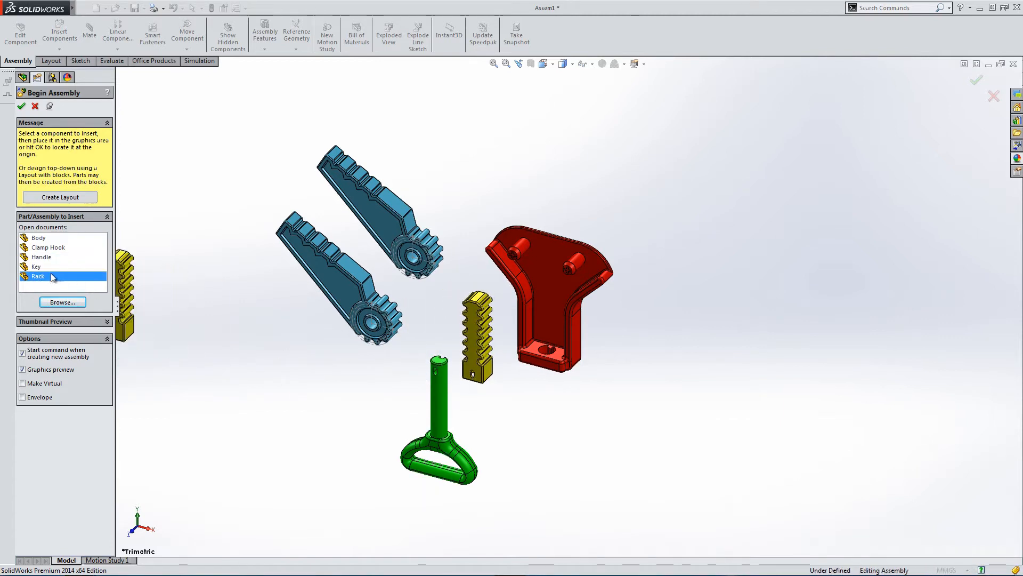
left_click(35, 267)
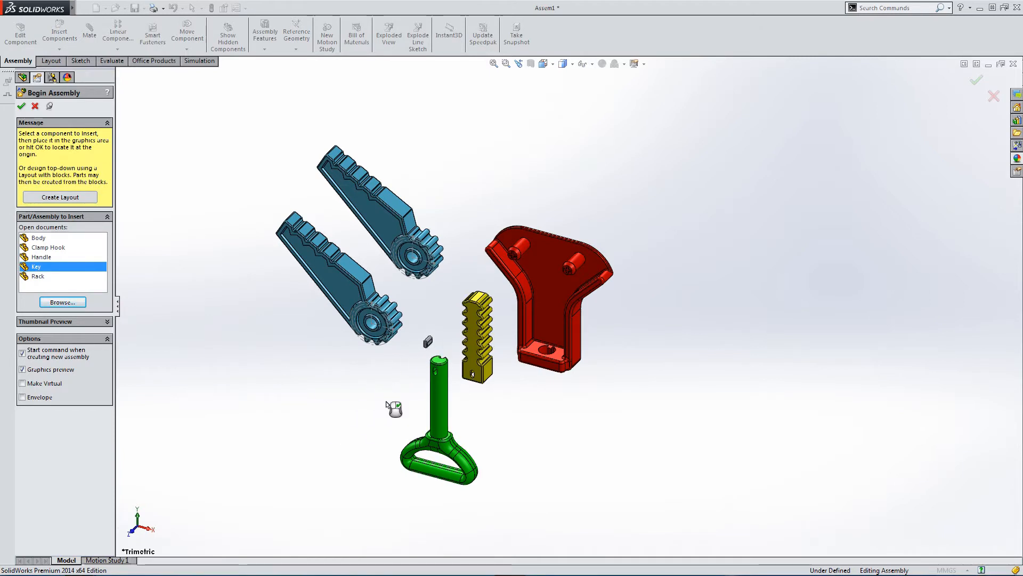
left_click(21, 106)
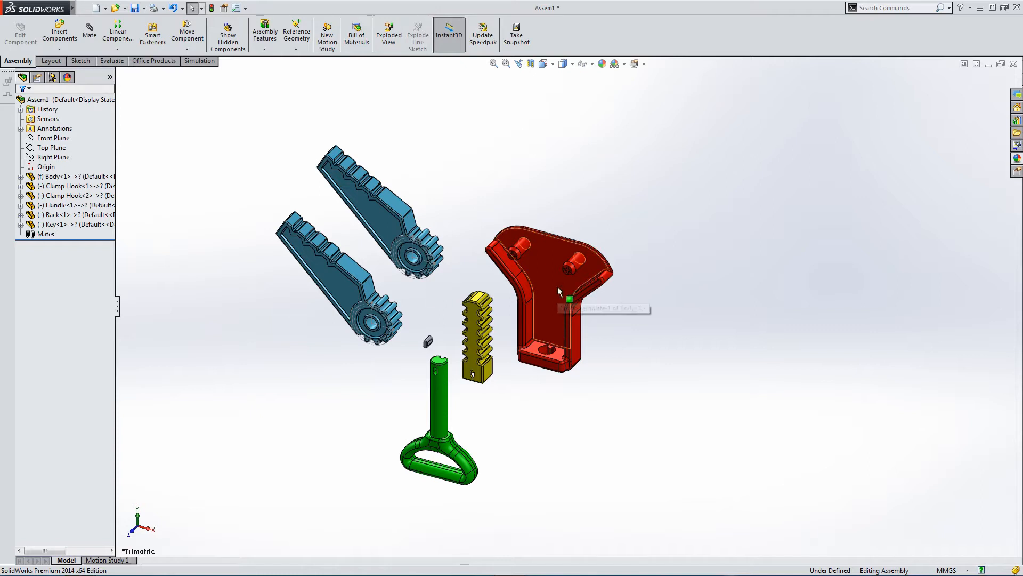
- Float the fixed Body component and expand it to expose its reference planes
right_click(53, 176)
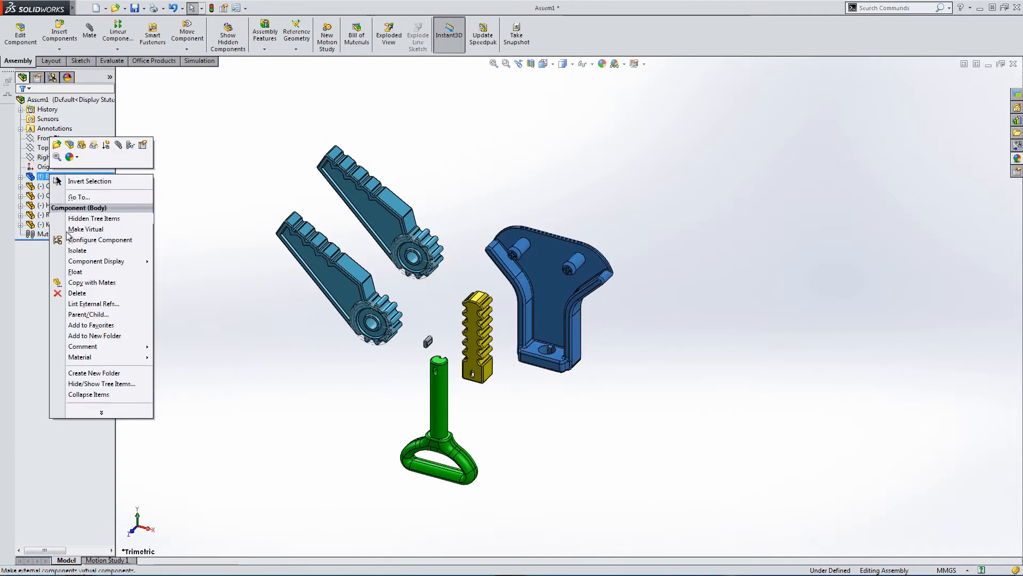
left_click(95, 273)
left_click(21, 177)
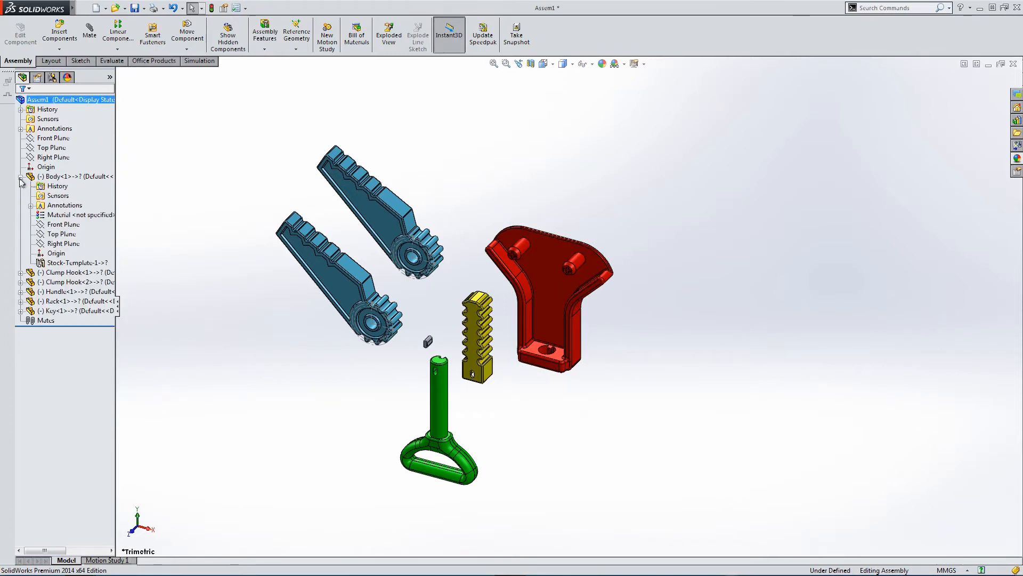
- Add a coincident mate between the assembly's Front Plane and the Body's Front Plane
left_click(89, 31)
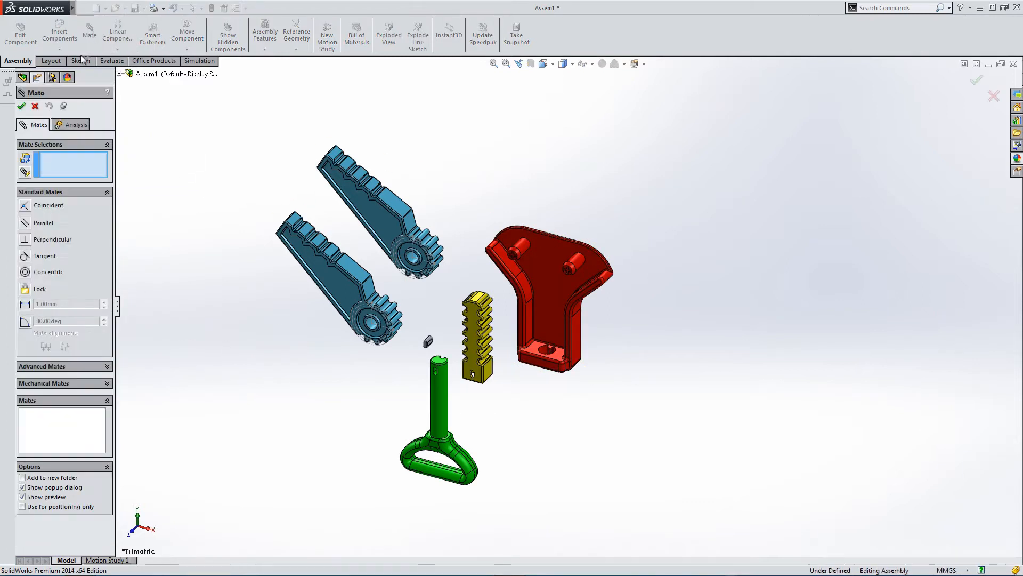
left_click(120, 74)
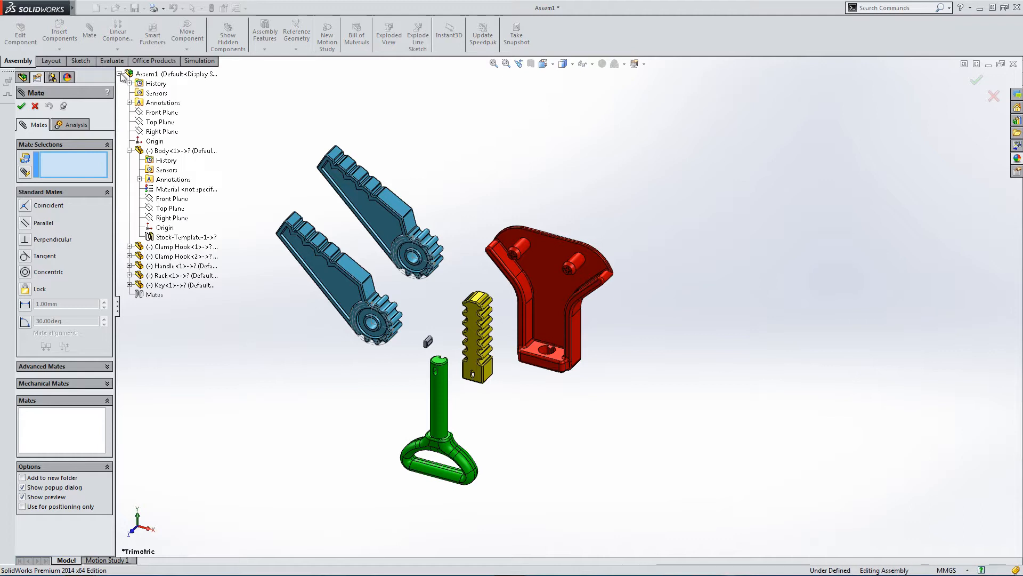
left_click(145, 113)
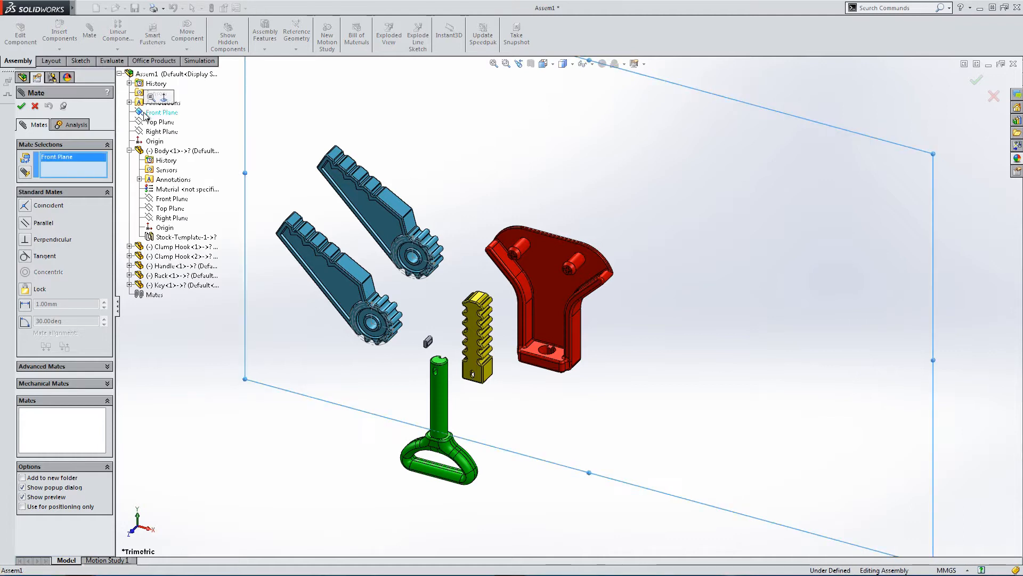
left_click(162, 200)
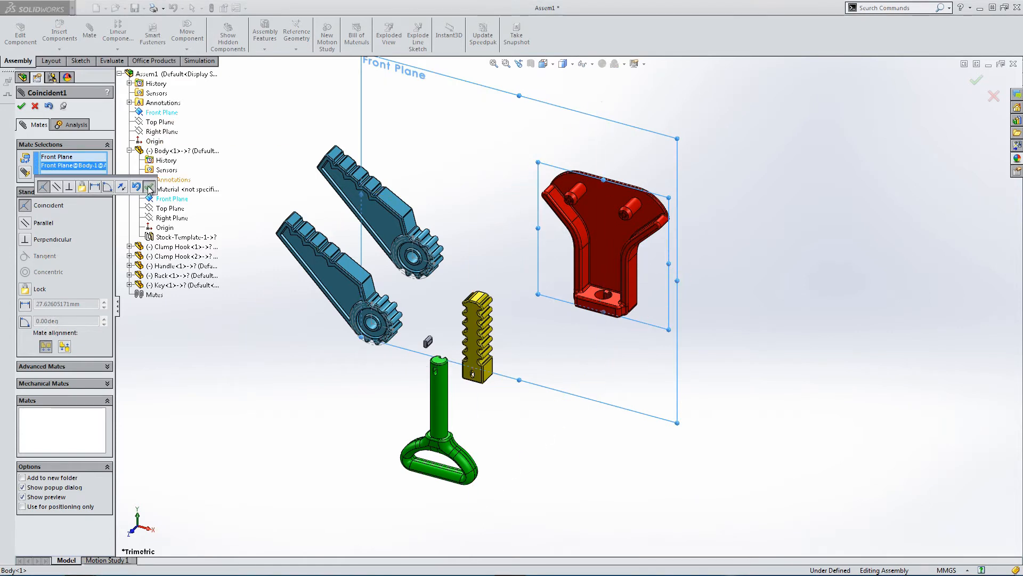
left_click(150, 187)
- Mate the Body's Top Plane and Right Plane coincident with the matching assembly planes
left_click(159, 122)
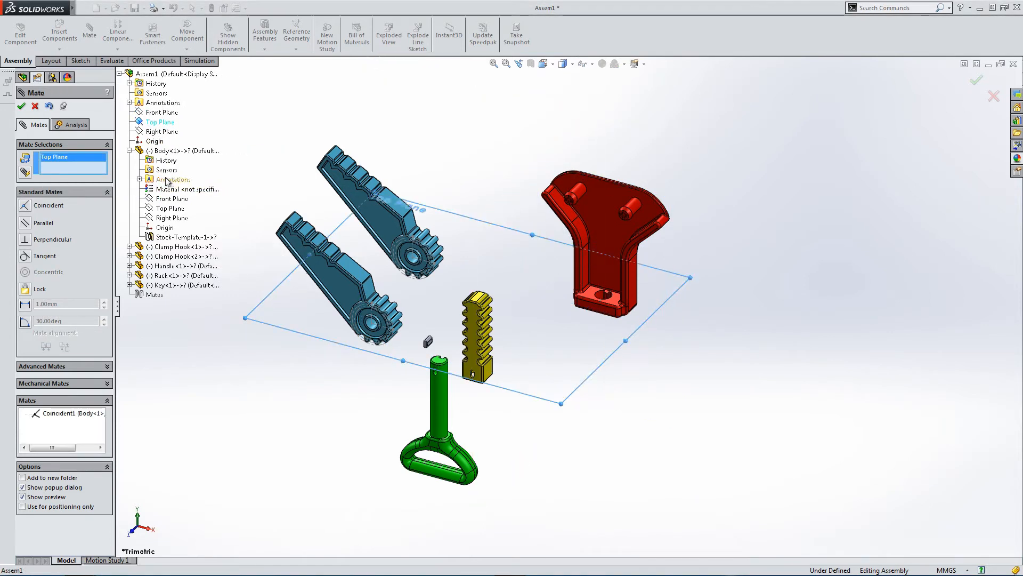
left_click(169, 209)
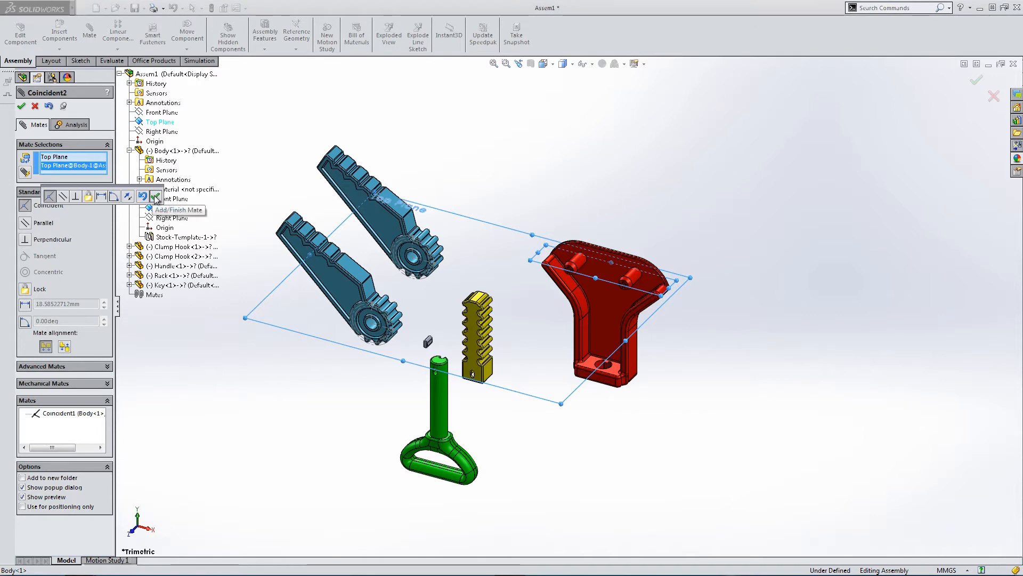
left_click(155, 197)
left_click(162, 132)
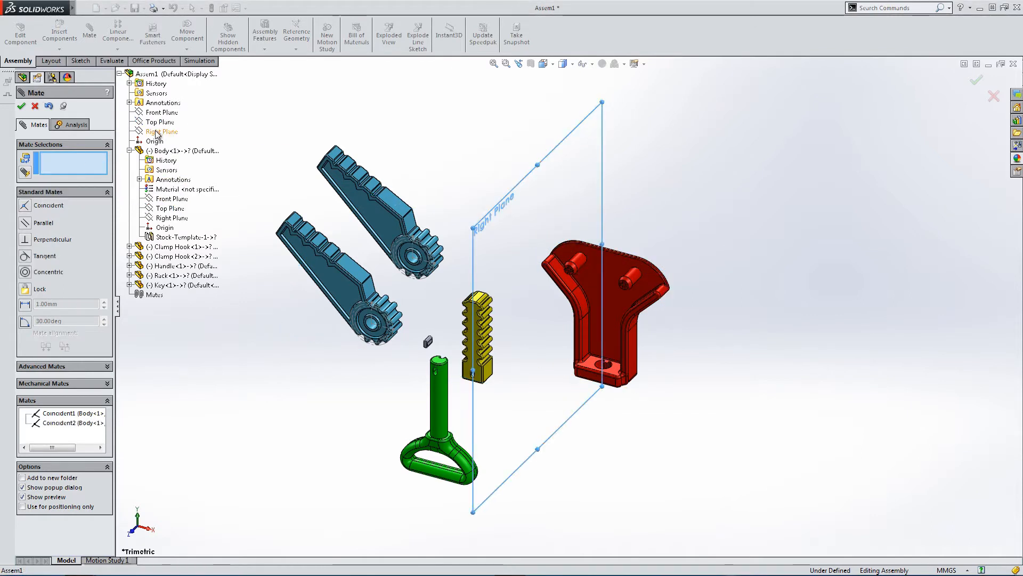
left_click(169, 218)
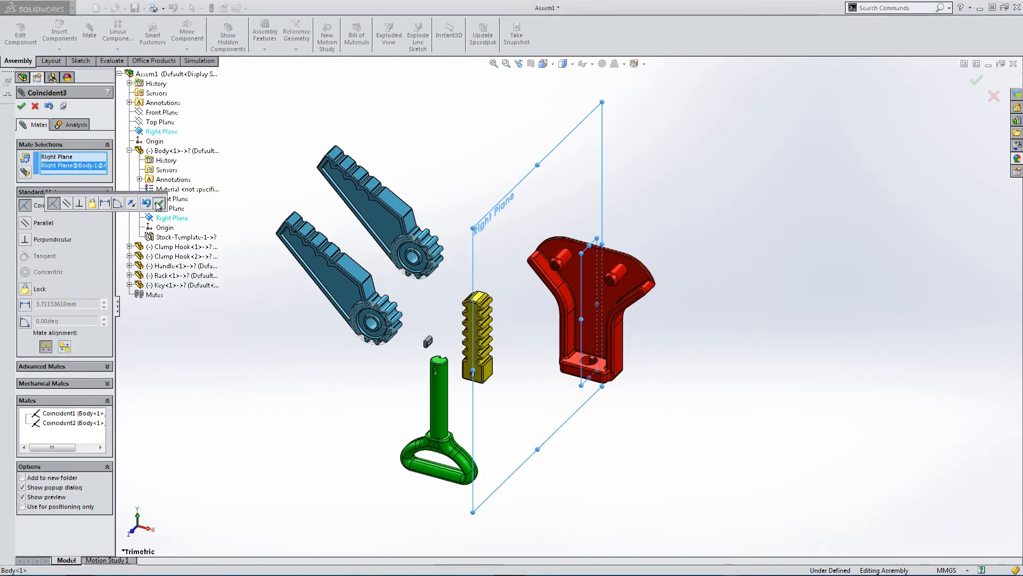
left_click(159, 203)
left_click(21, 105)
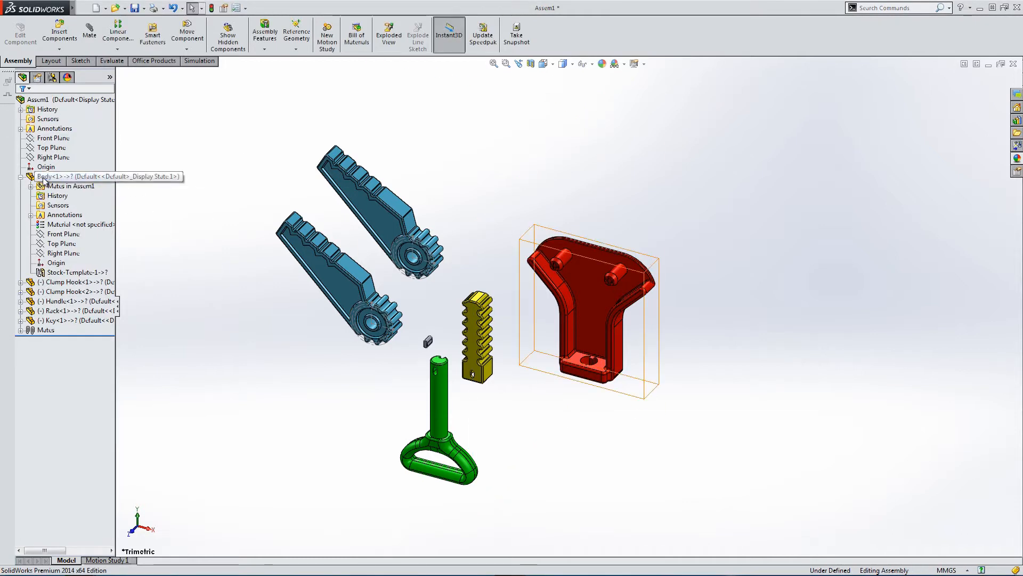
left_click(20, 177)
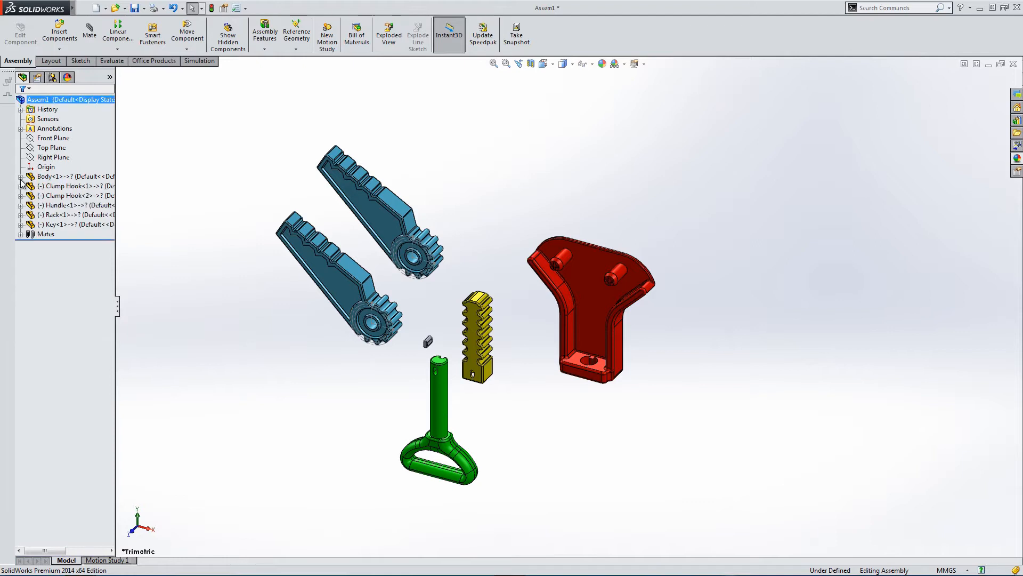
- Rotate and move the second Clamp Hook to the Body's right side, and move the first Clamp Hook above the Body's left side
left_click_drag(336, 281, 551, 155)
scroll(551, 155, "up", 1)
right_click_drag(551, 155, 353, 293)
left_click_drag(550, 183, 710, 221)
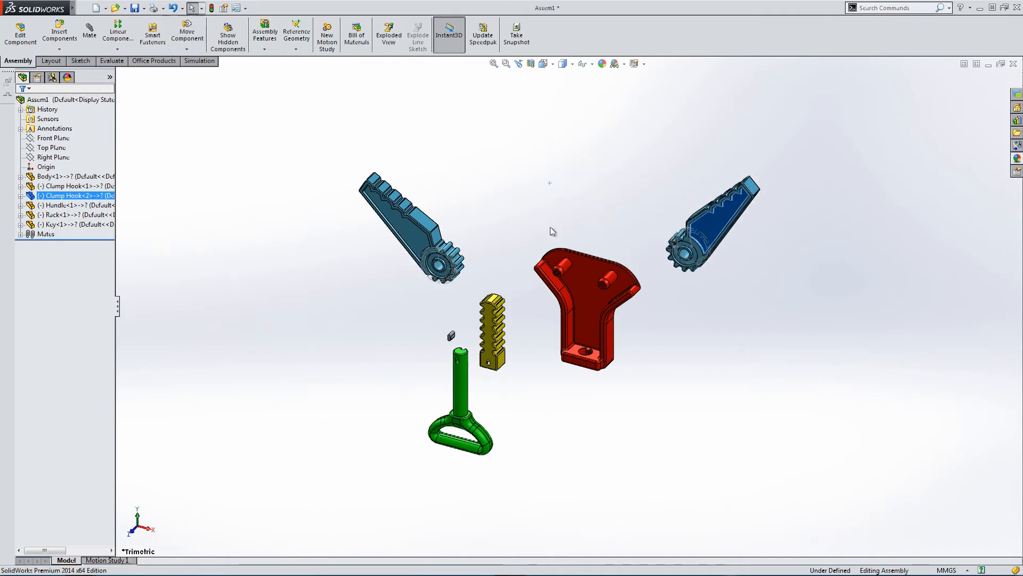
left_click_drag(411, 229, 521, 202)
left_click(485, 259)
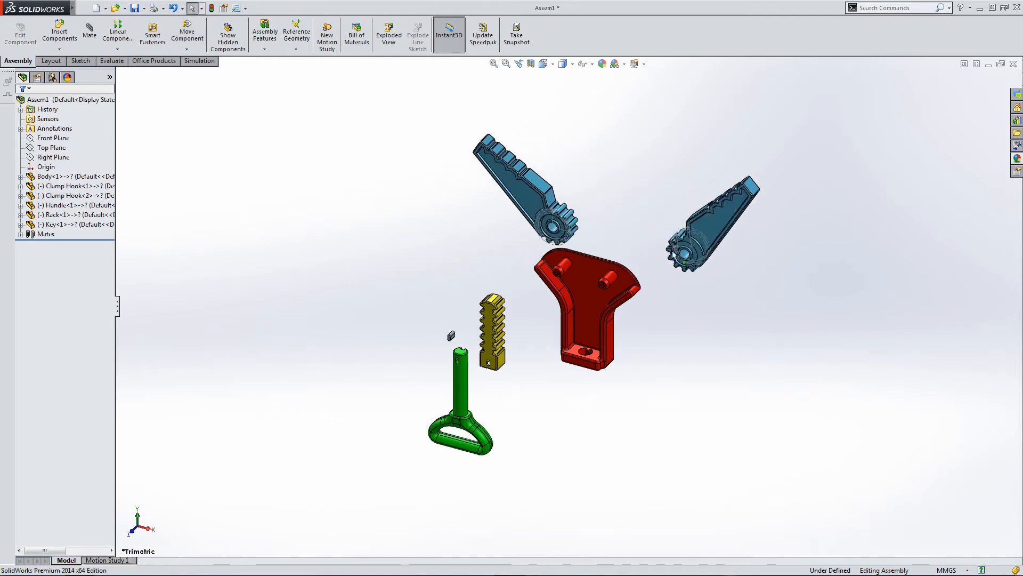
- Hide the sketches shown around the gear teeth of the Clamp Hooks
scroll(482, 270, "down", 4)
scroll(483, 269, "down", 2)
middle_click_drag(483, 251, 507, 190)
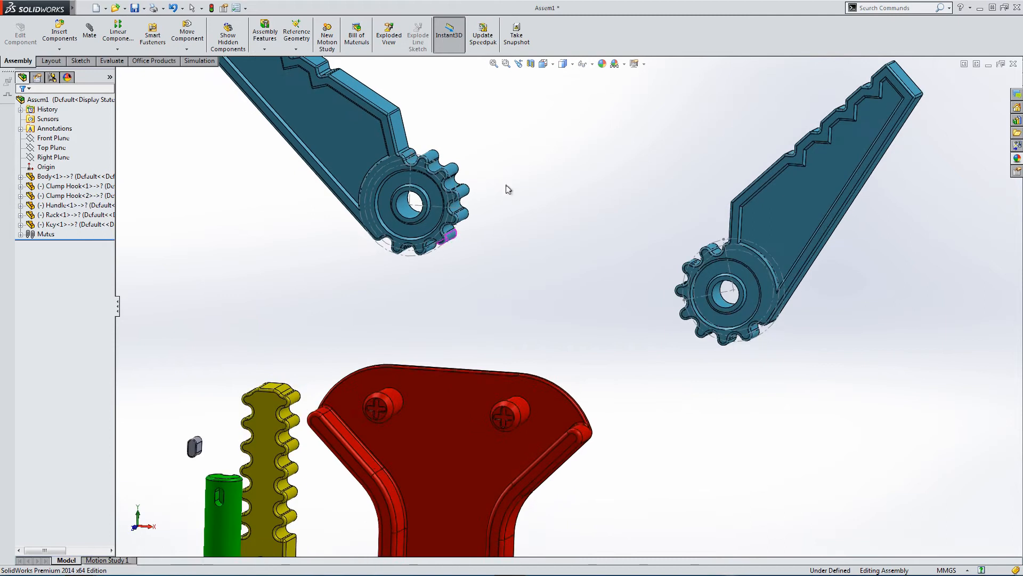
left_click(597, 131)
left_click(584, 143)
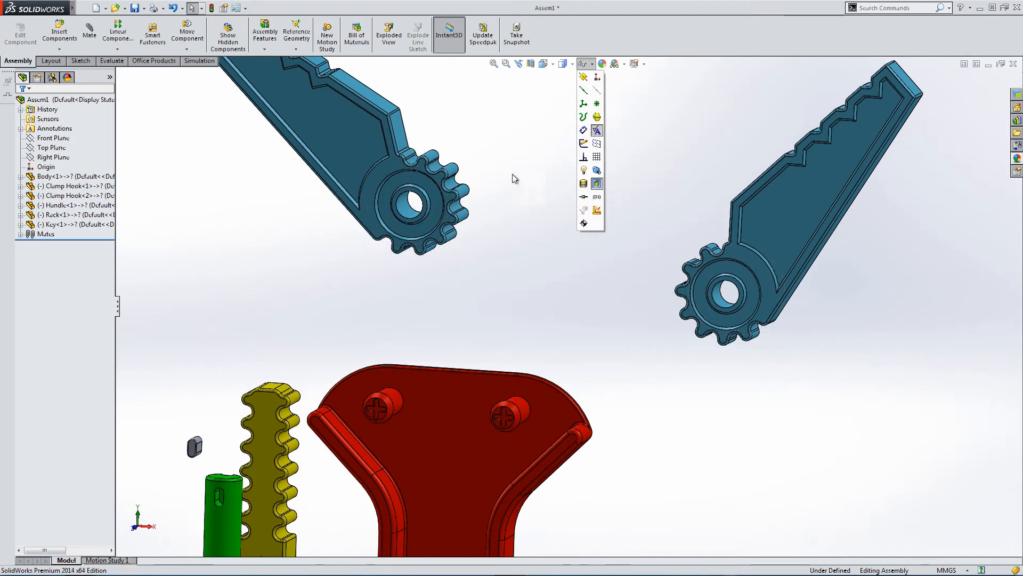
- Apply the Plain White scene and move the left Clamp Hook slightly down and to the left
left_click(625, 65)
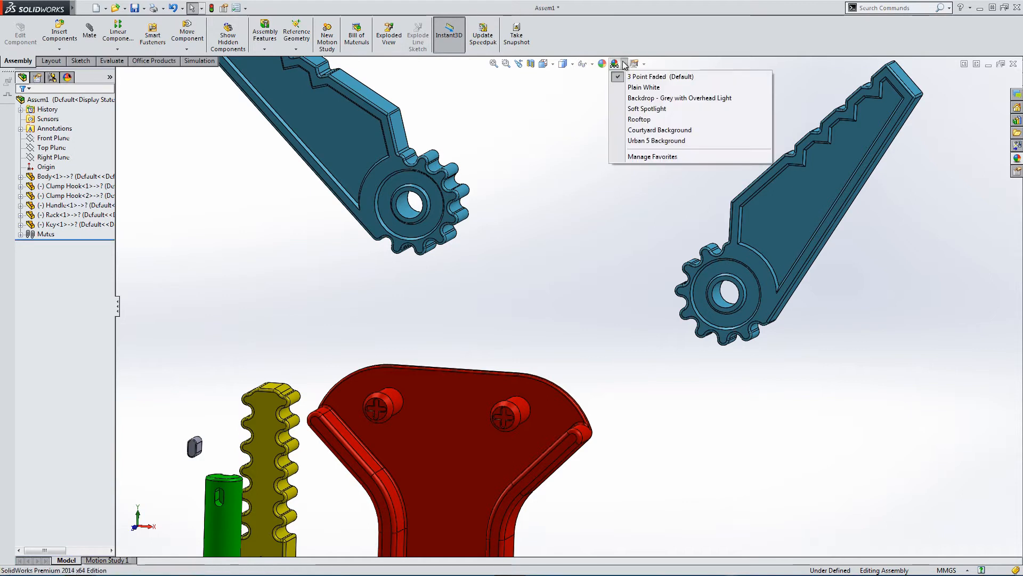
left_click(626, 88)
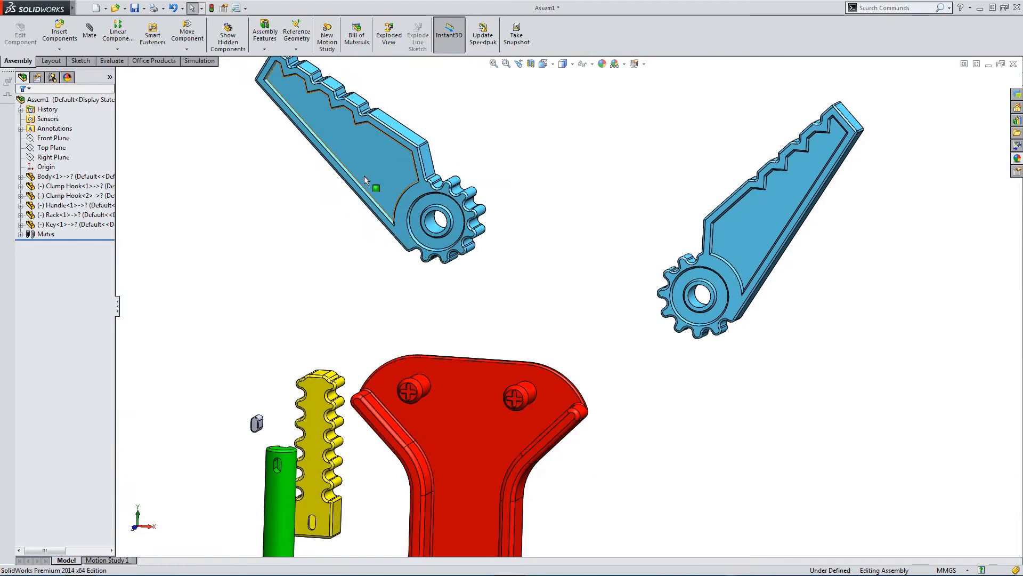
left_click_drag(365, 180, 333, 219)
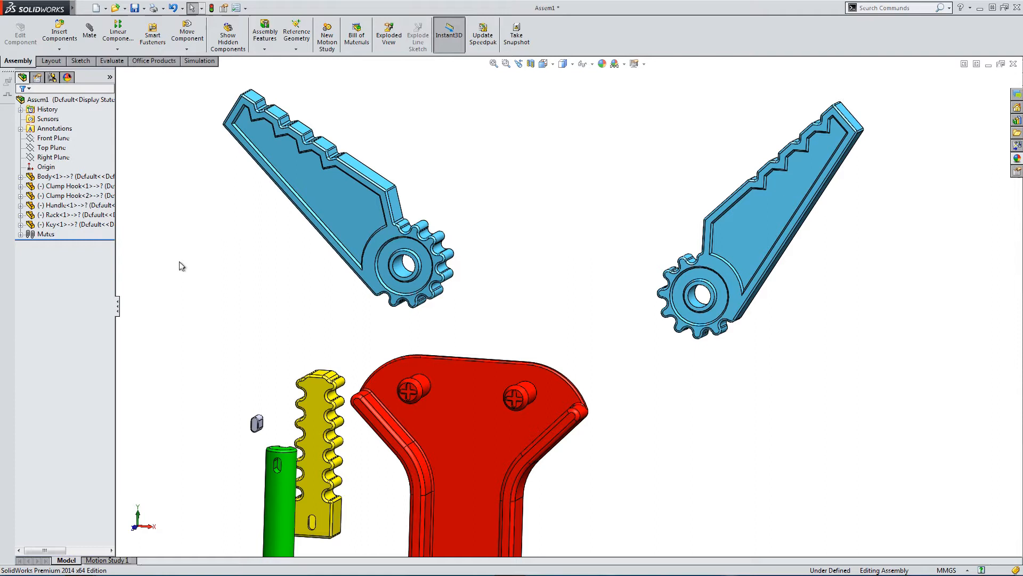
- Mate the bore of the left Clamp Hook concentric with the Body's left pin
left_click(91, 33)
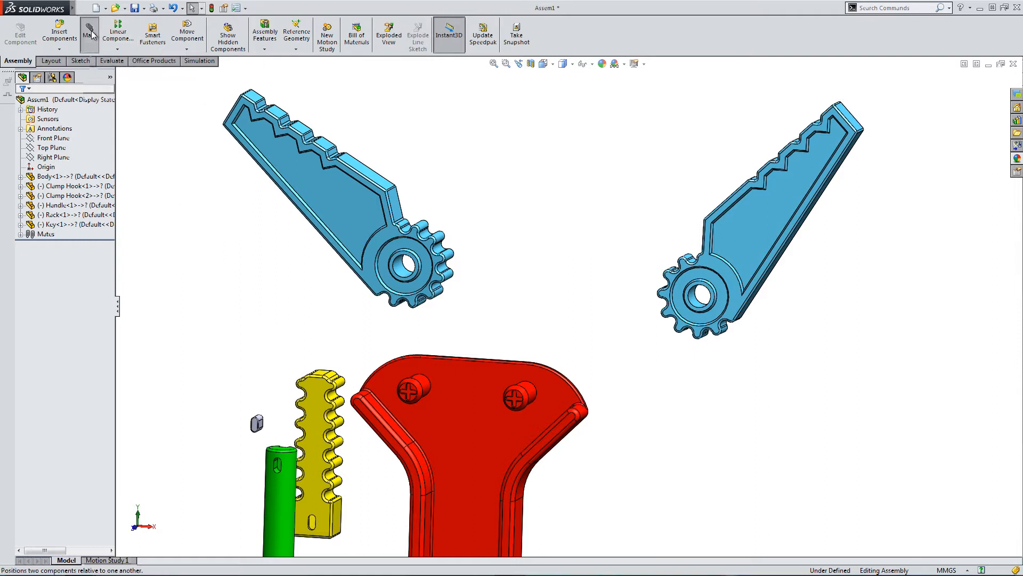
left_click(405, 266)
middle_click_drag(405, 267, 447, 408)
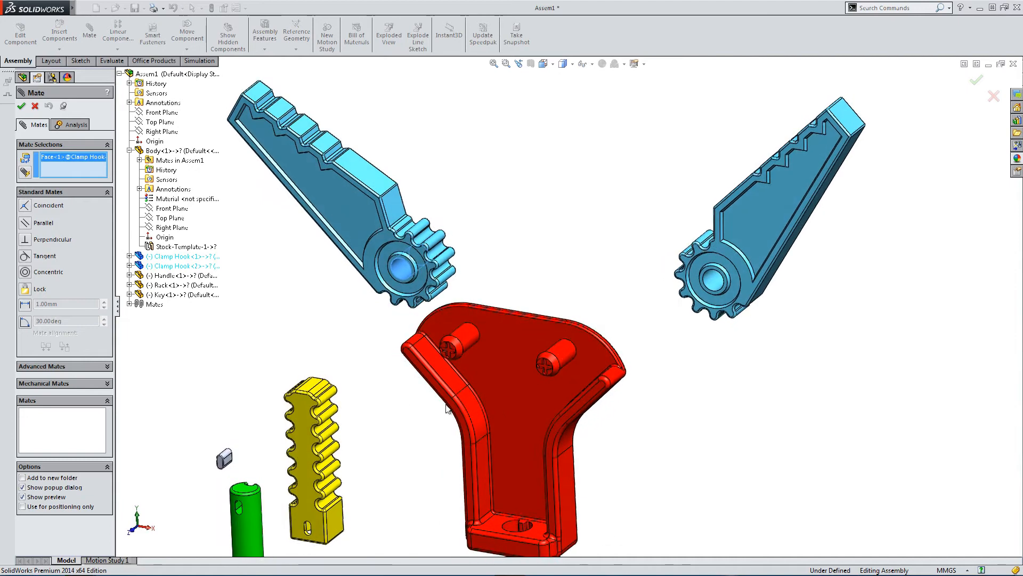
left_click(469, 346)
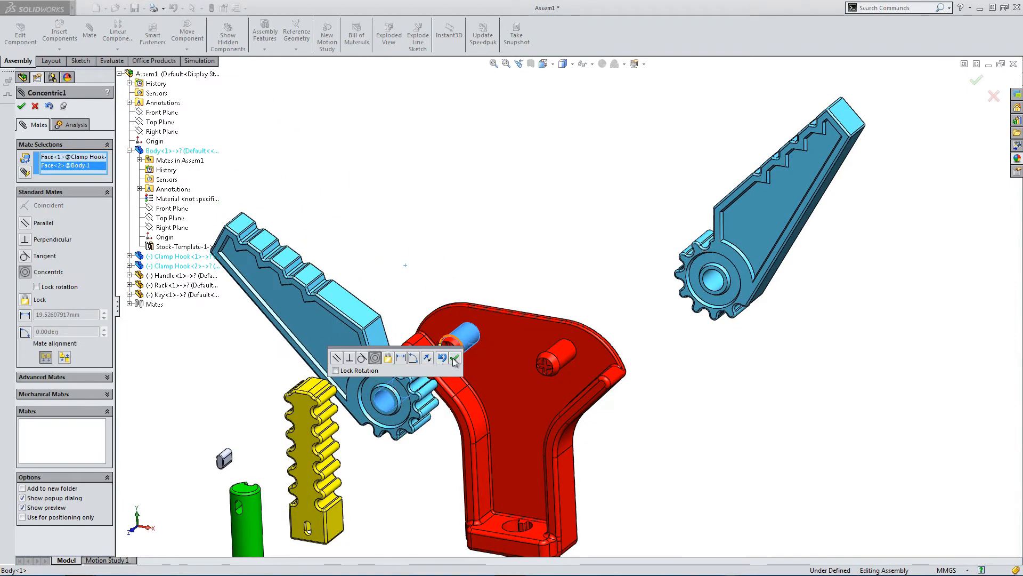
left_click(455, 358)
- Mate the right Clamp Hook's bore concentric with the Body's right pin, and slide both hooks clear of the pins
scroll(447, 397, "down", 2)
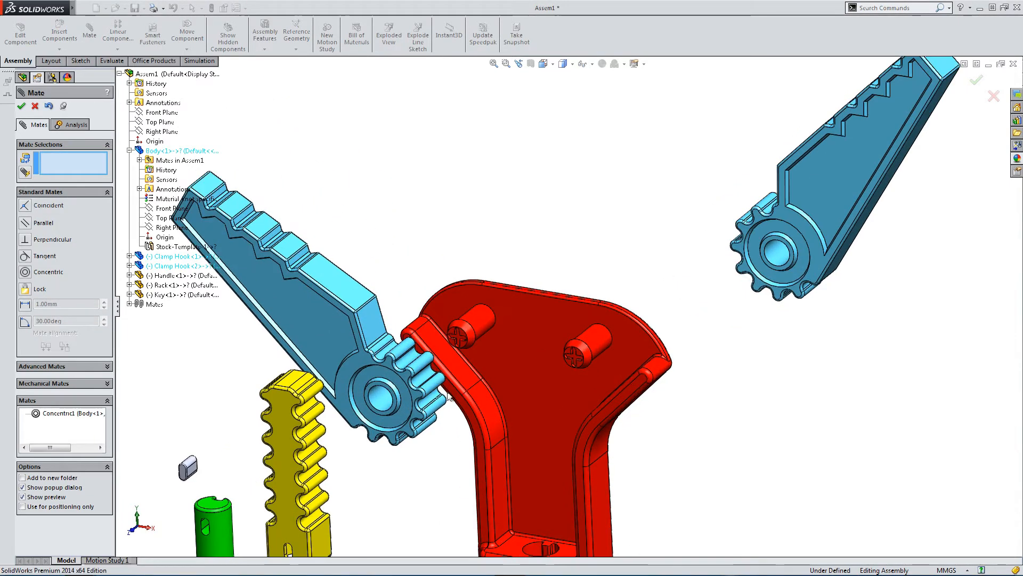
left_click(780, 252)
left_click(590, 338)
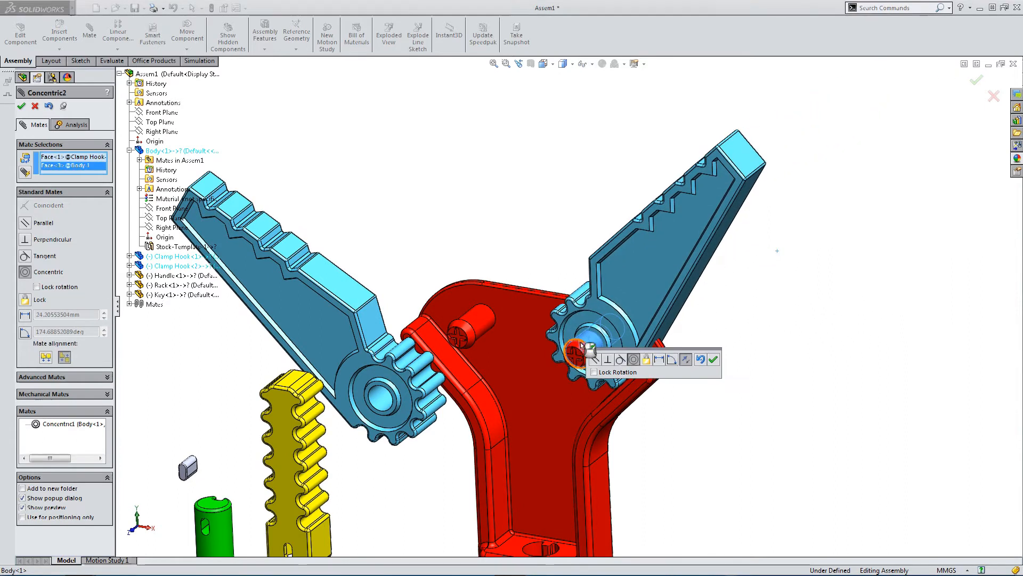
left_click(713, 359)
left_click_drag(657, 292, 703, 245)
left_click_drag(352, 332, 438, 174)
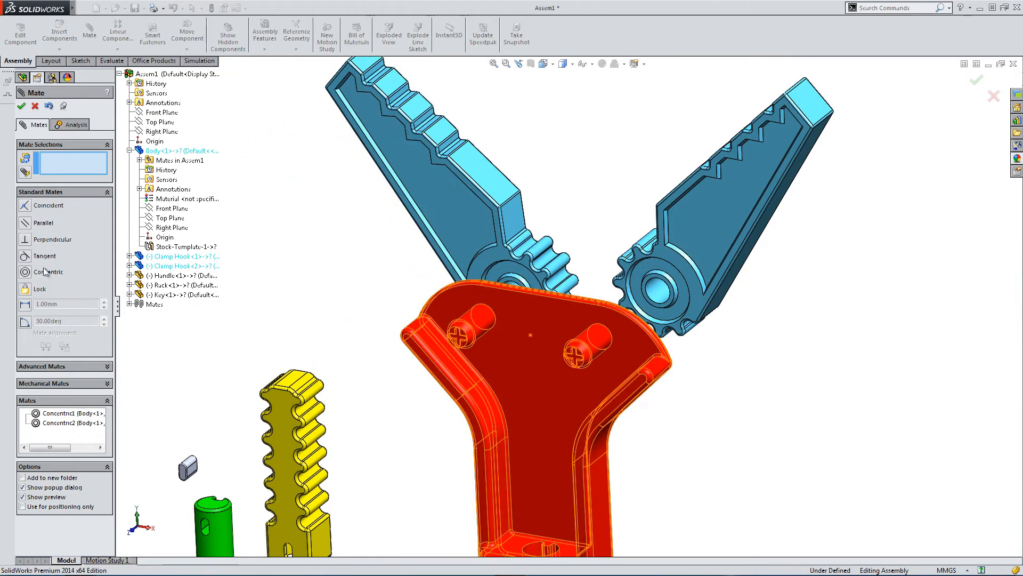
- Mate the back face of the left Clamp Hook coincident with the Body's inner plate face
left_click(26, 206)
left_click(526, 318)
middle_click_drag(520, 317, 361, 289)
scroll(650, 308, "down", 2)
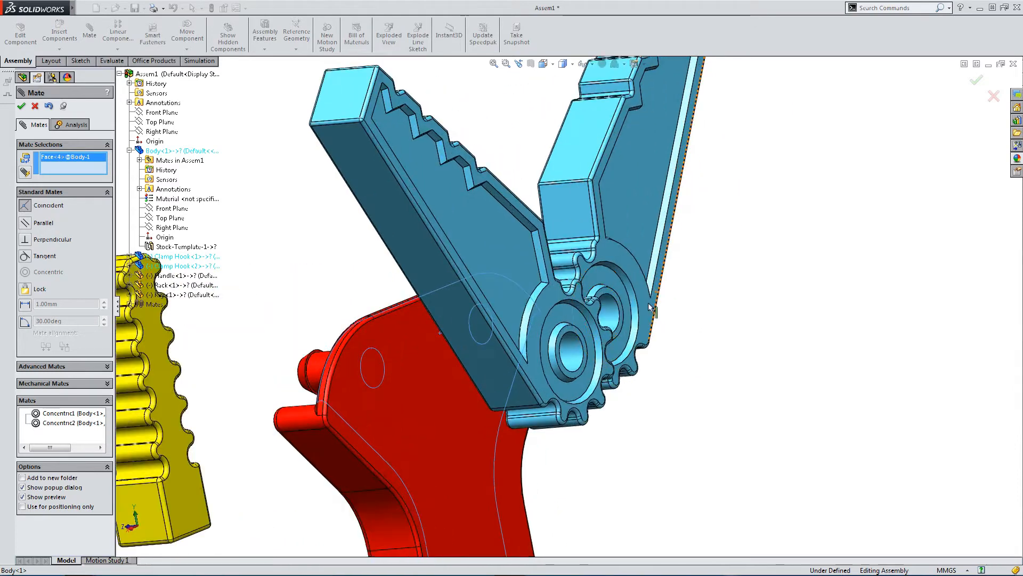
left_click(613, 295)
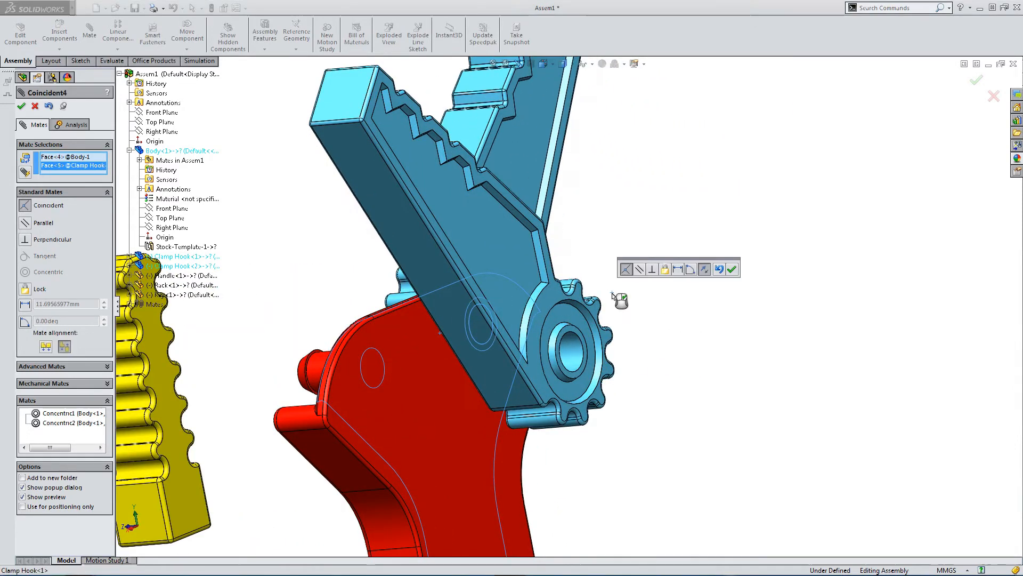
left_click(732, 271)
- Mate the back face of the right Clamp Hook coincident with the Body's inner plate face
left_click(567, 344)
middle_click_drag(568, 344, 388, 344)
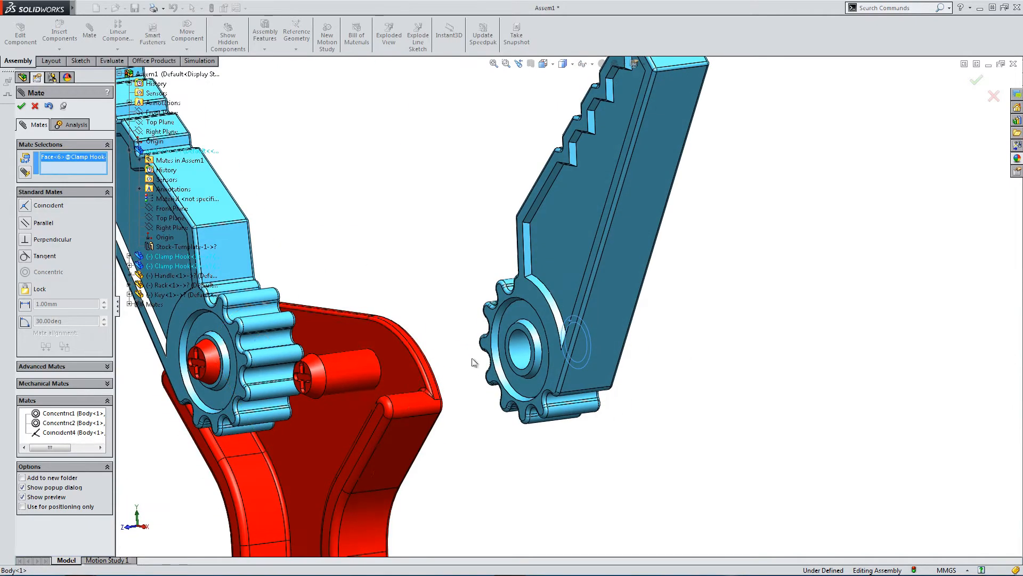
left_click(388, 344)
left_click(374, 361)
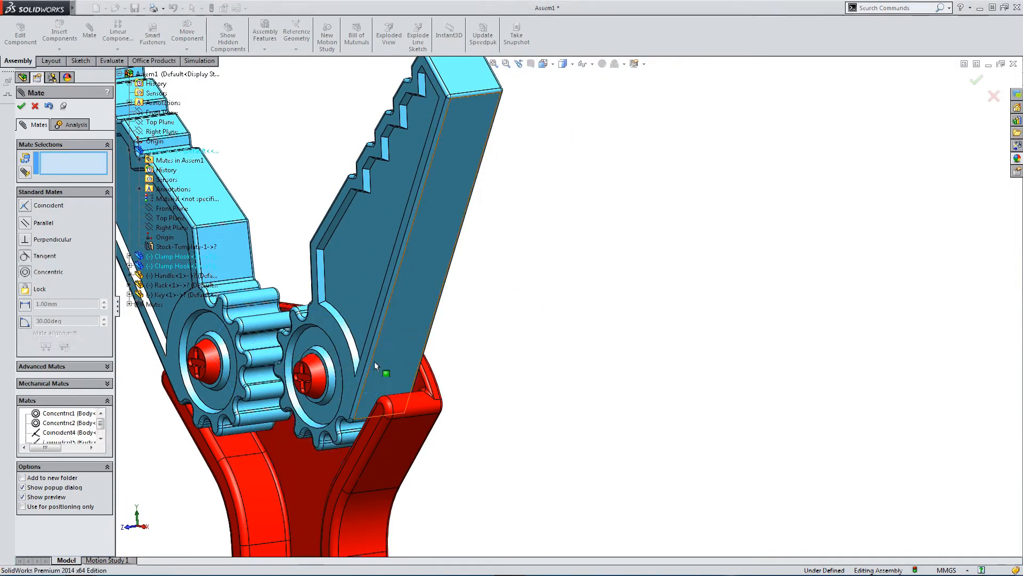
- Add a Parallel mate between the left Clamp Hook's long outer side face and the Body's left sloped wall face
key("f")
scroll(344, 375, "down", 8)
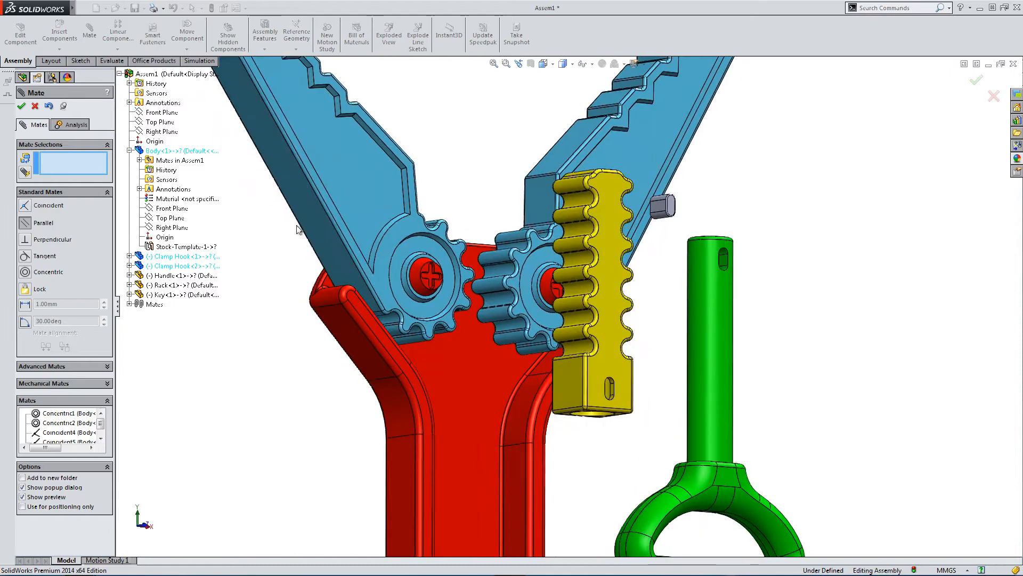
left_click(311, 221)
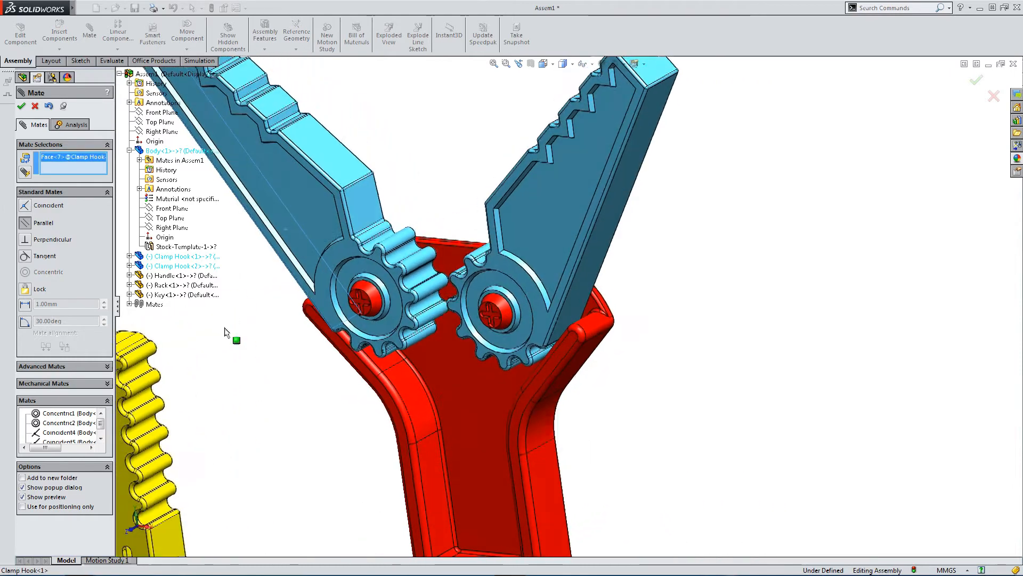
left_click(380, 368)
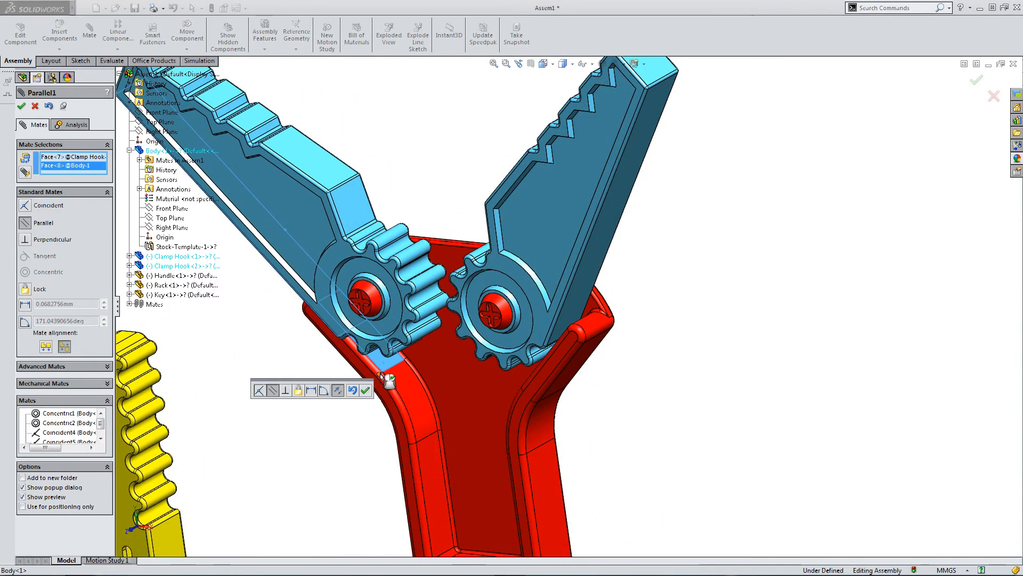
left_click(374, 388)
- Add a Parallel mate between the right Clamp Hook's long outer side face and the Body's right sloped wall face, and finish mating
left_click(593, 260)
middle_click_drag(593, 260, 594, 333)
scroll(594, 333, "down", 3)
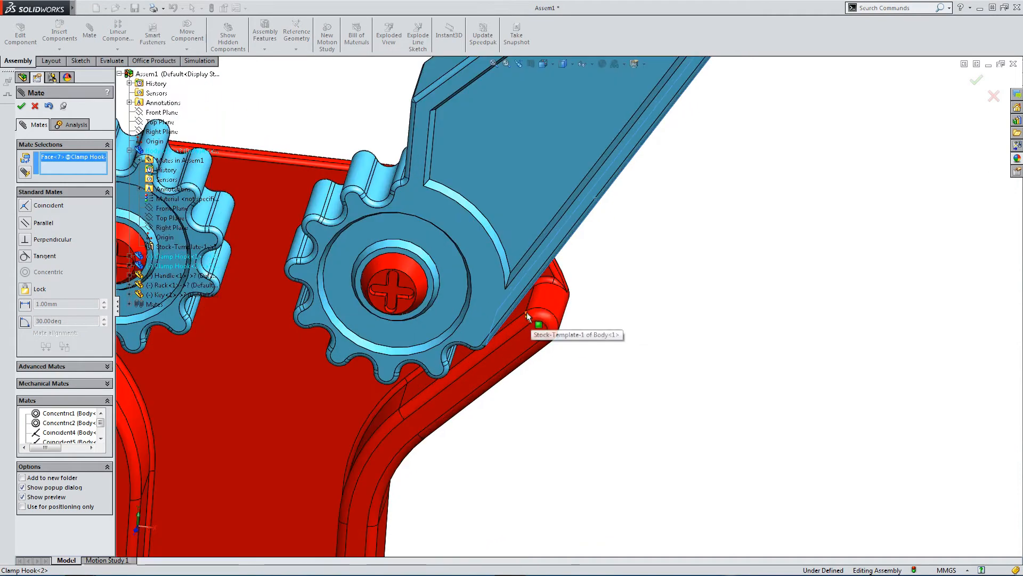
left_click(523, 309)
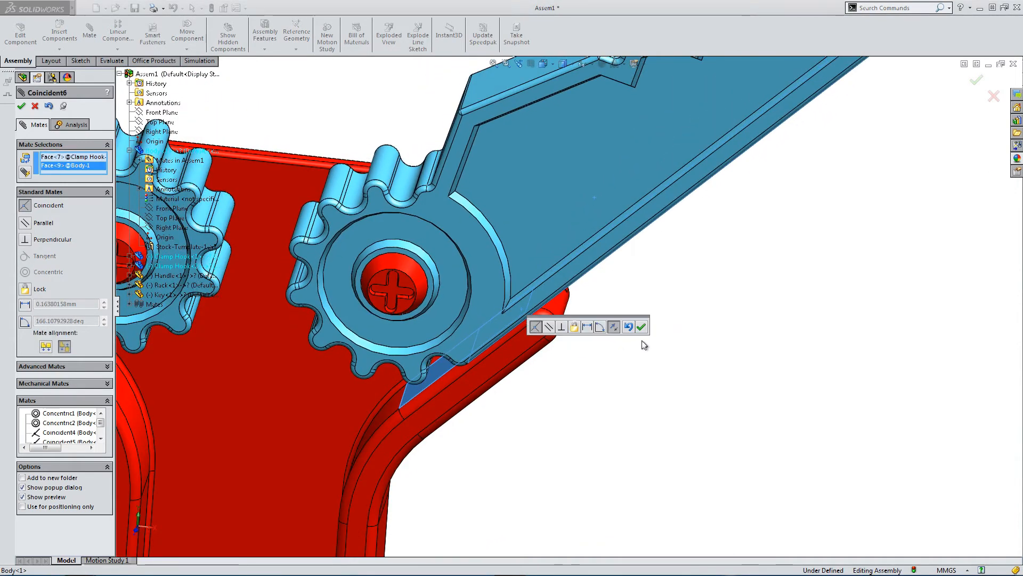
left_click(549, 327)
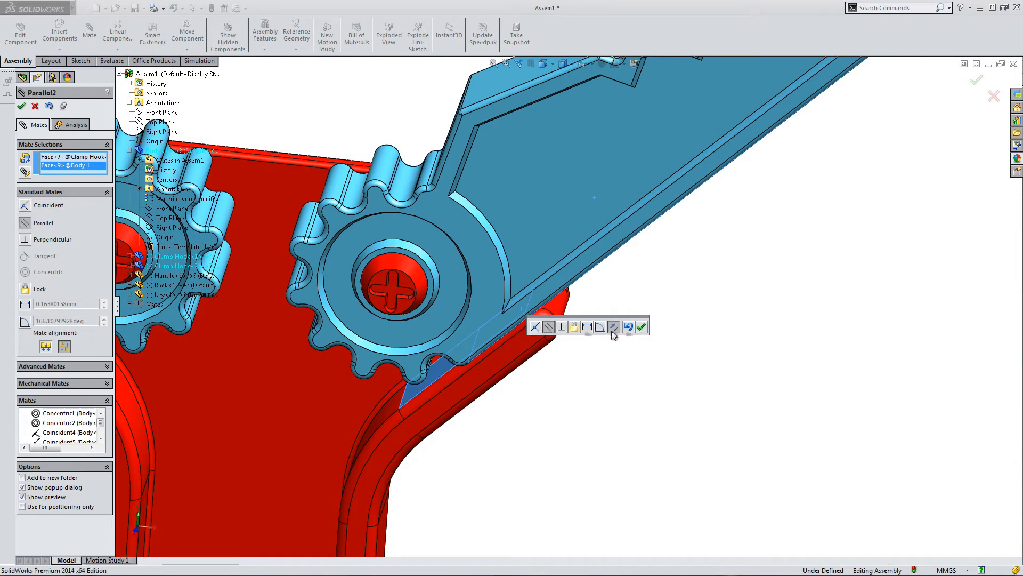
left_click(641, 328)
left_click(21, 107)
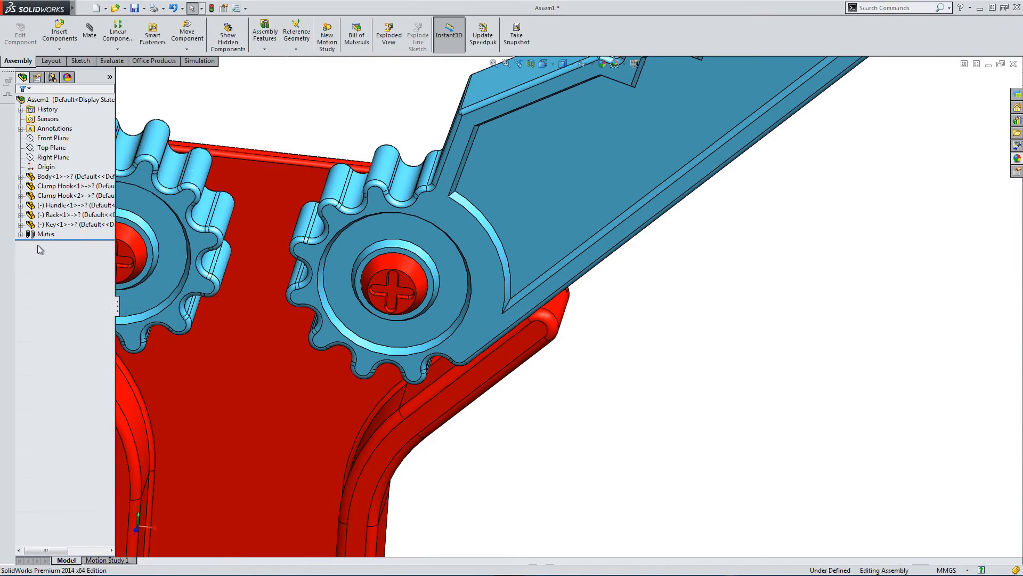
- List the assembly's mates and show the model in the Front view
left_click(21, 235)
left_click(60, 320)
left_click(543, 65)
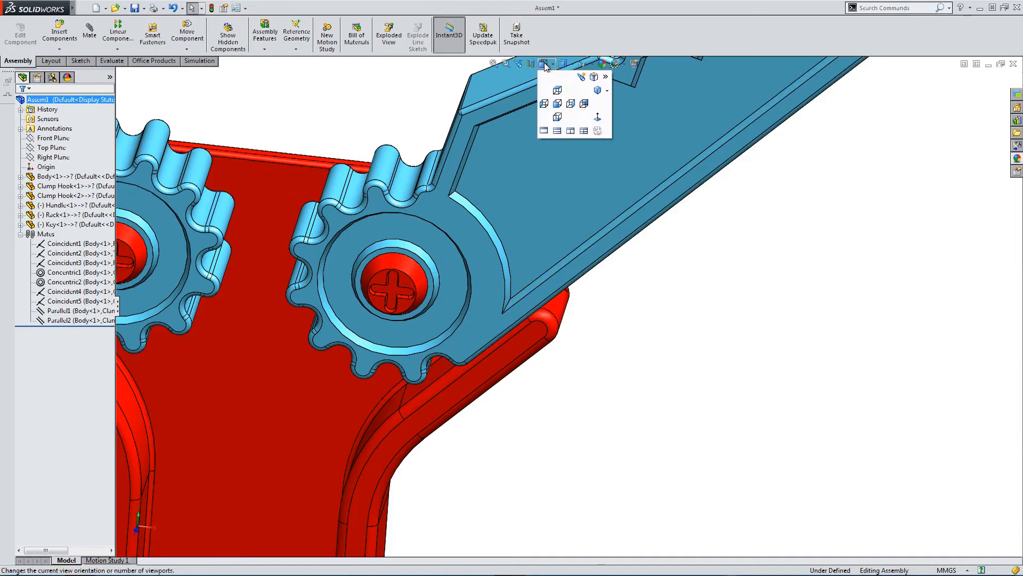
left_click(557, 104)
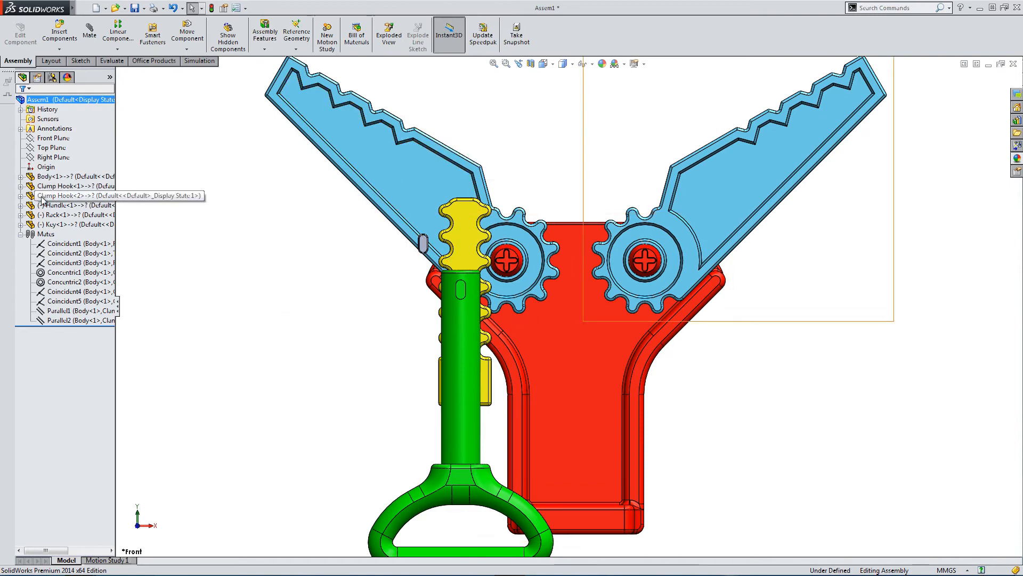
- Move the Rack beside the left Clamp Hook and the Handle in front of the Body's lower end, clear of the other parts
left_click_drag(458, 244, 734, 340)
left_click_drag(454, 328, 305, 437)
left_click(300, 347)
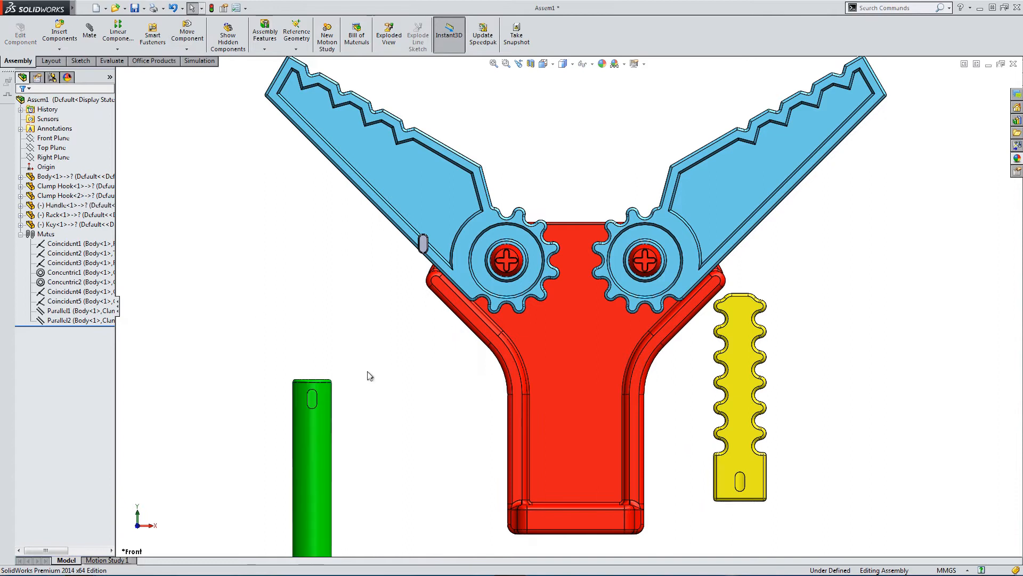
scroll(551, 418, "up", 5)
middle_click_drag(551, 418, 505, 449)
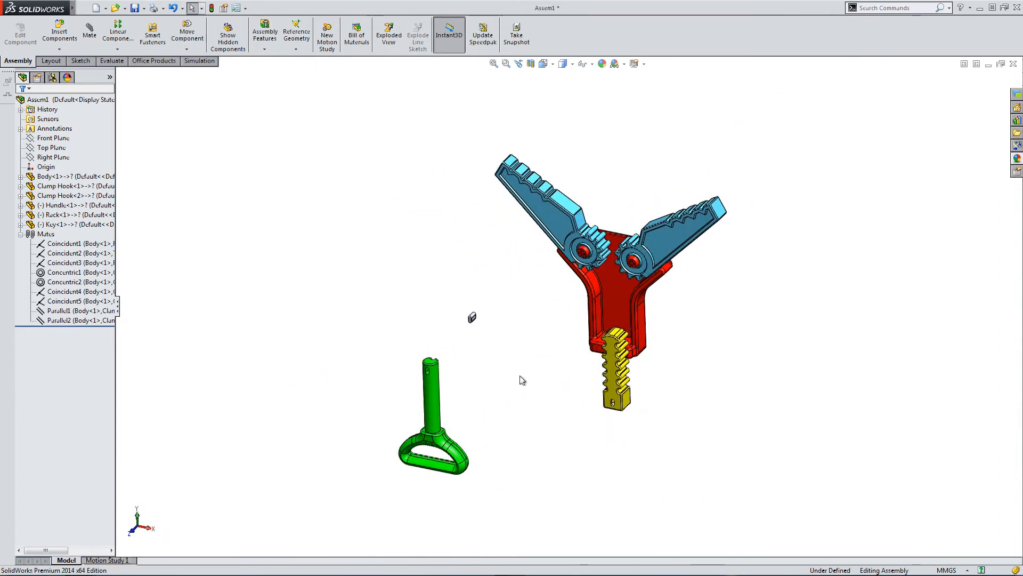
scroll(522, 380, "down", 3)
left_click_drag(698, 375, 839, 303)
left_click_drag(371, 394, 583, 320)
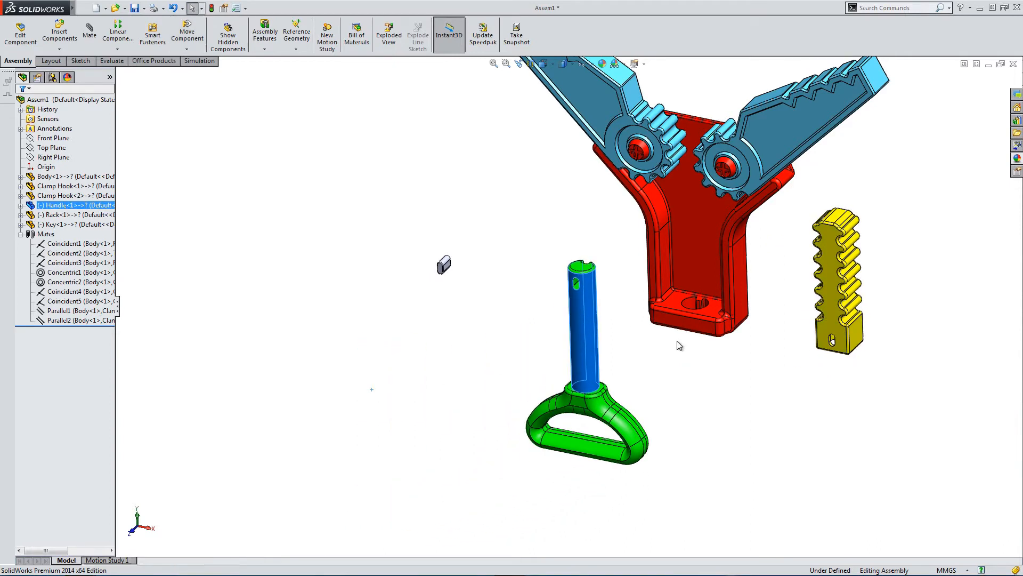
left_click(680, 345)
left_click_drag(842, 303, 436, 147)
left_click_drag(848, 283, 533, 136)
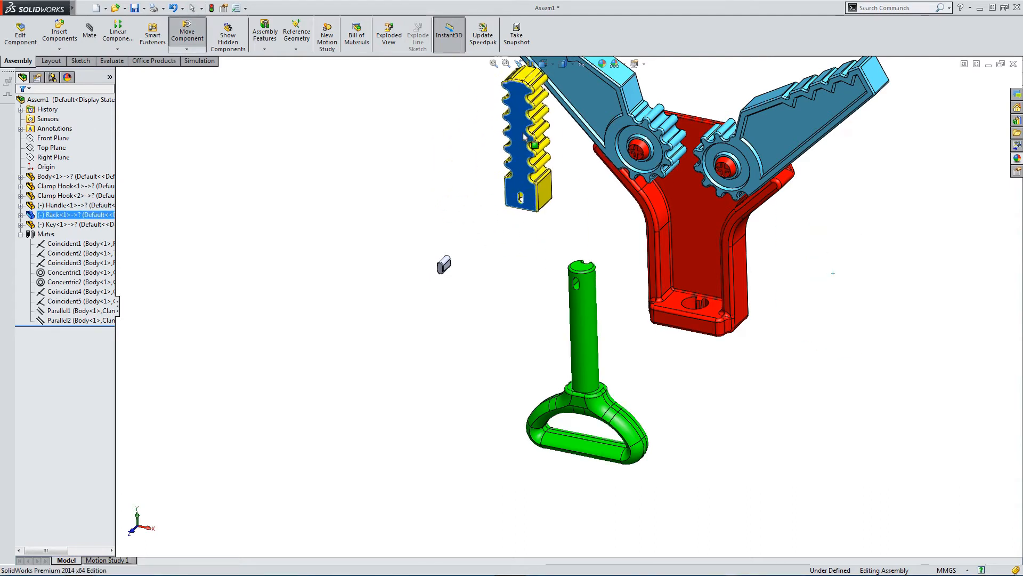
- Mate the Handle's cylindrical shaft concentric with the hole in the Body's lower end
middle_click_drag(530, 258, 520, 150)
scroll(566, 129, "up", 5)
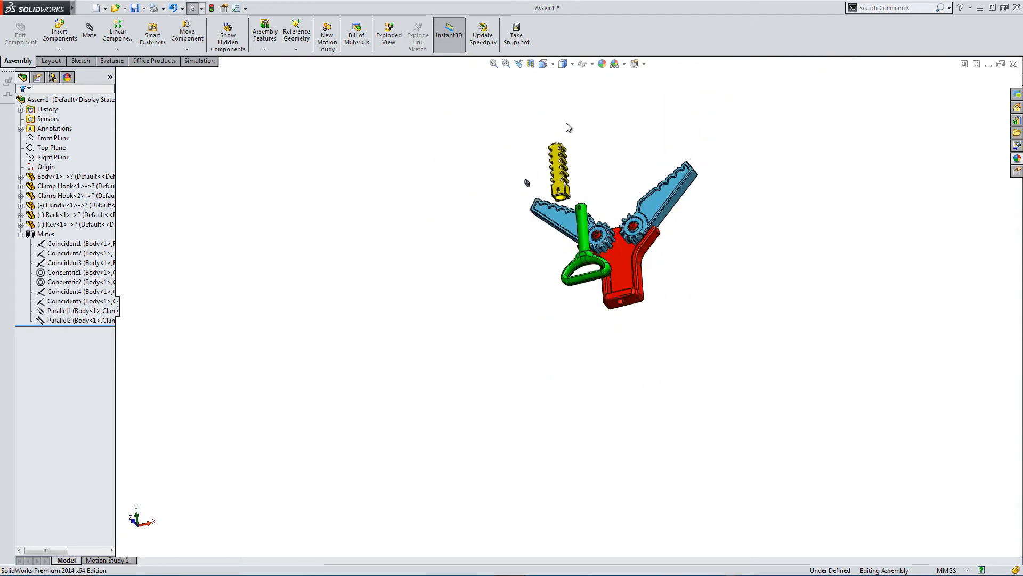
scroll(559, 187, "down", 7)
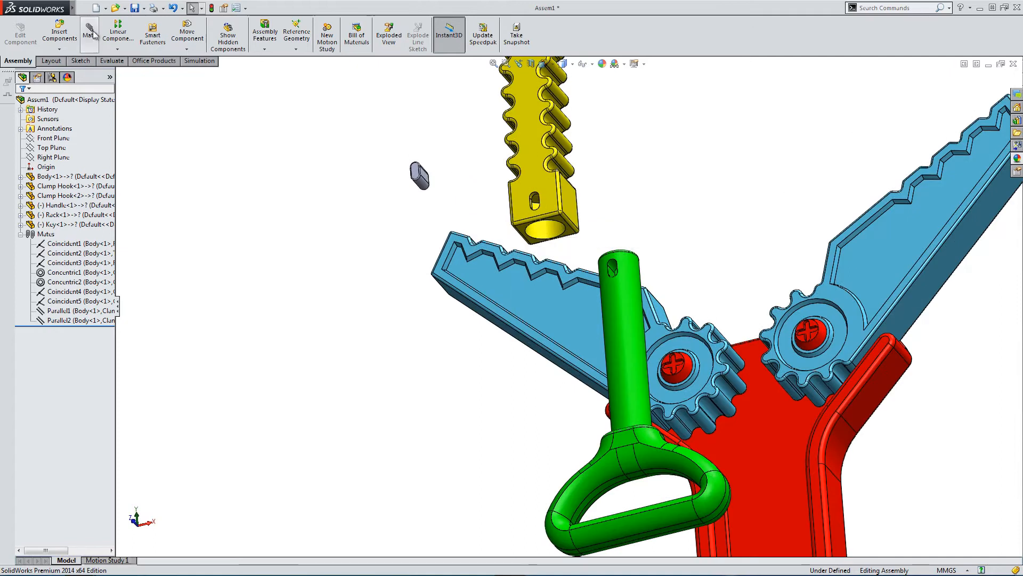
left_click(90, 33)
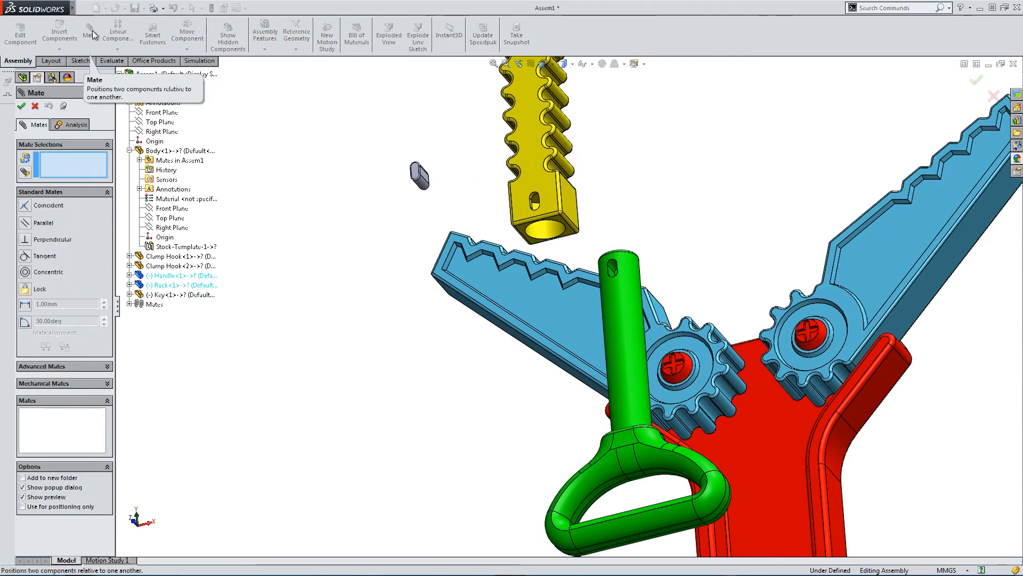
scroll(470, 196, "up", 4)
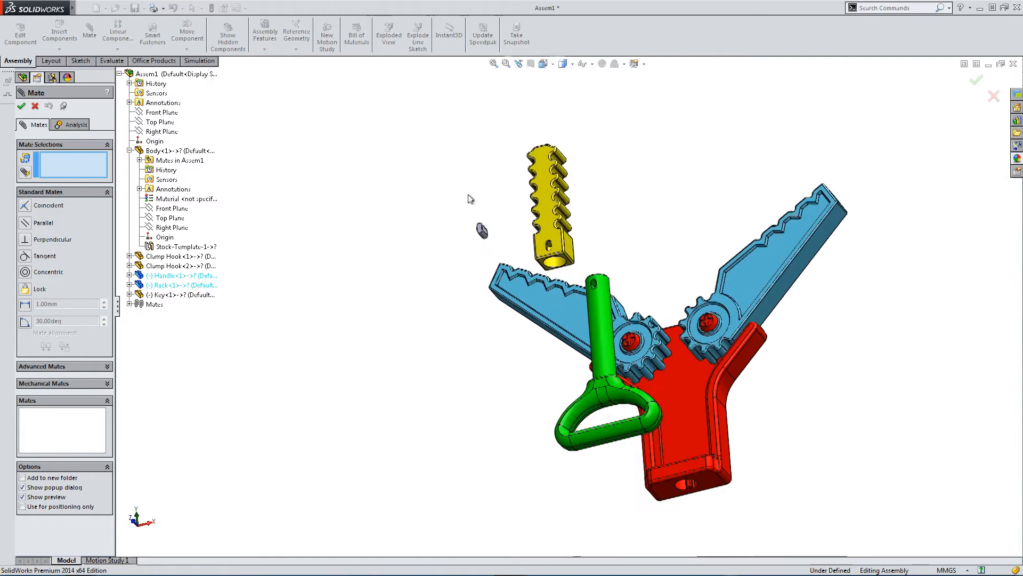
middle_click_drag(596, 238, 655, 411)
scroll(656, 411, "down", 5)
middle_click_drag(553, 365, 366, 305)
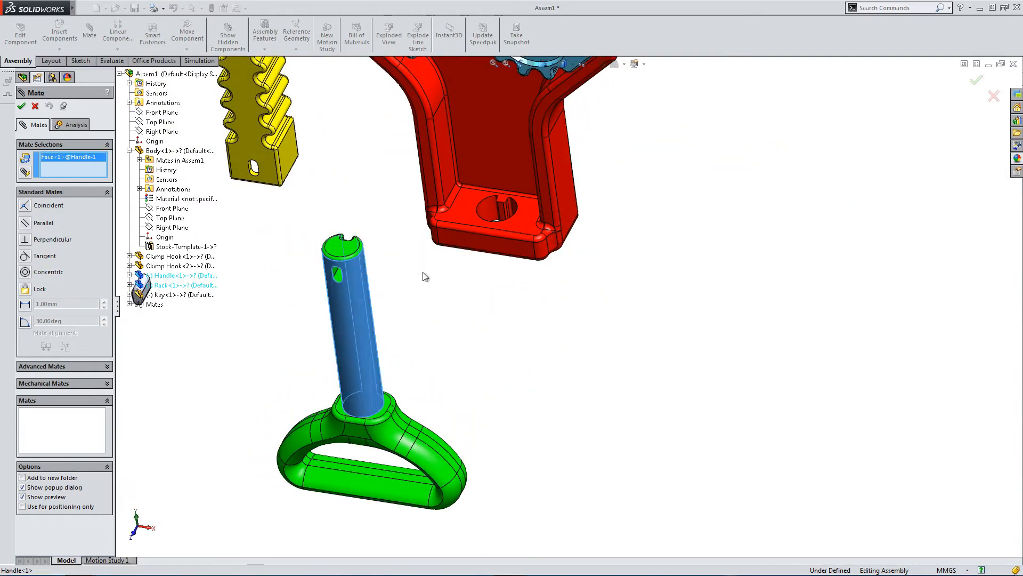
scroll(445, 242, "down", 2)
left_click(491, 213)
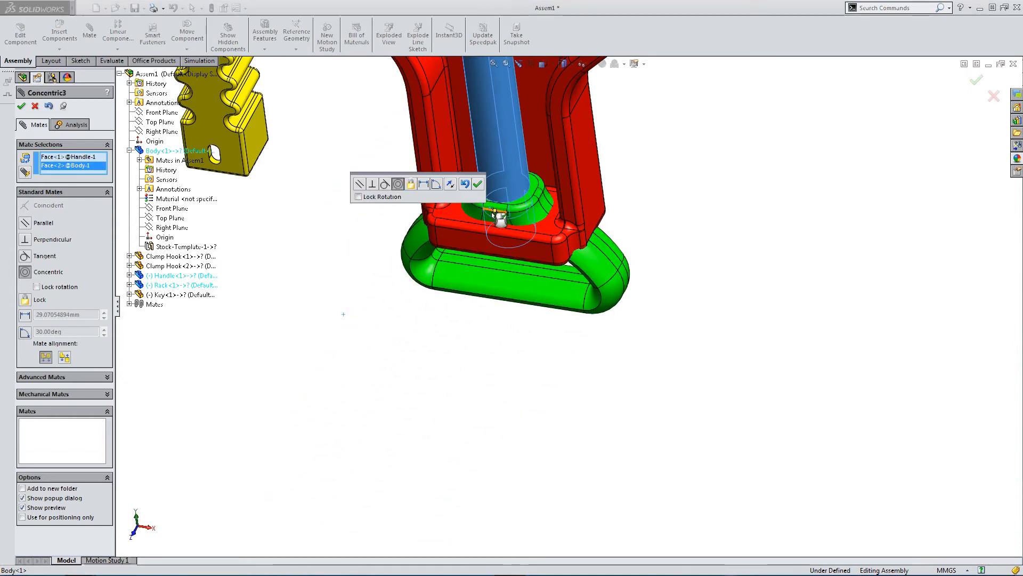
left_click(477, 184)
- Slide the Handle down until its grooved end sits inside the Body's hole
left_click_drag(482, 96, 514, 203)
middle_click_drag(500, 168, 497, 176)
scroll(498, 178, "down", 5)
left_click_drag(510, 210, 503, 334)
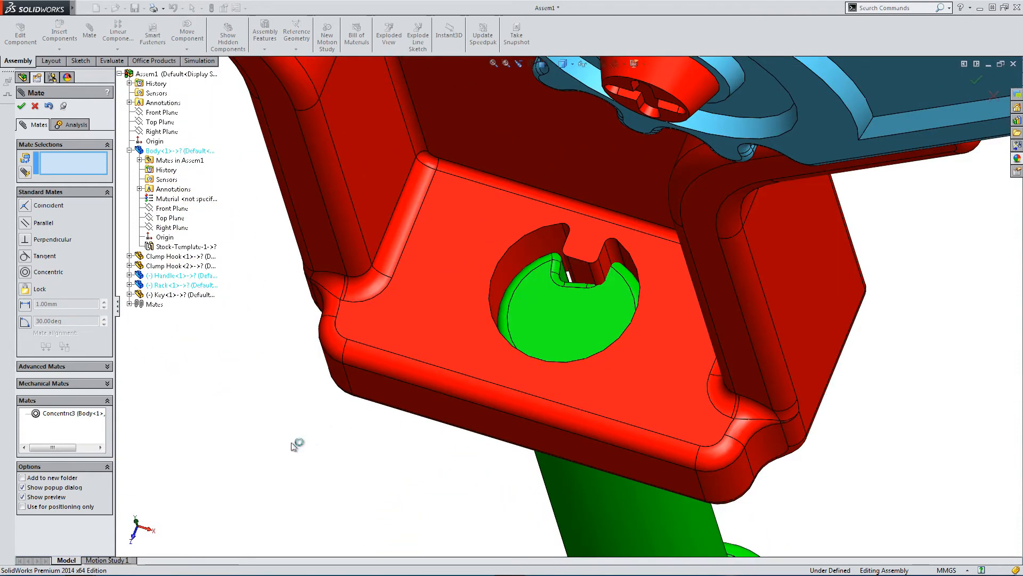
- Mate the side face of the Handle's groove coincident with the side face of the key in the Body's hole
left_click(28, 209)
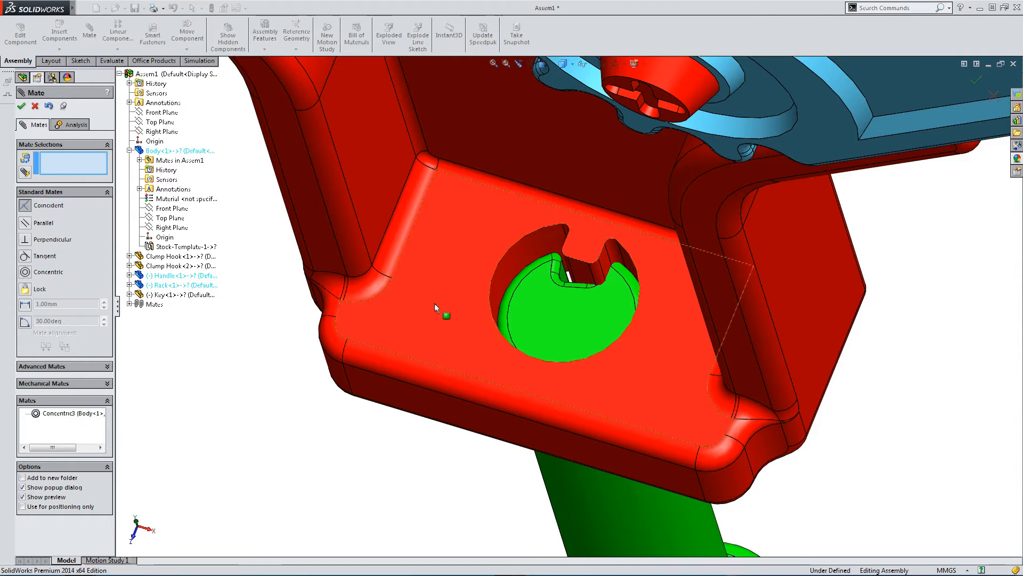
middle_click_drag(554, 279, 498, 269)
left_click(574, 261)
scroll(578, 280, "down", 3)
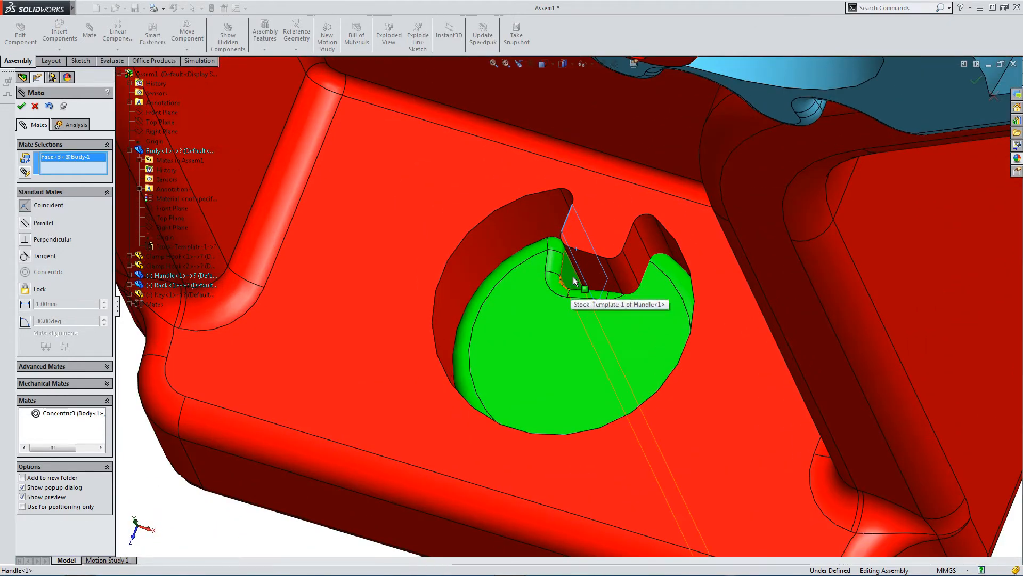
left_click(574, 281)
left_click(693, 261)
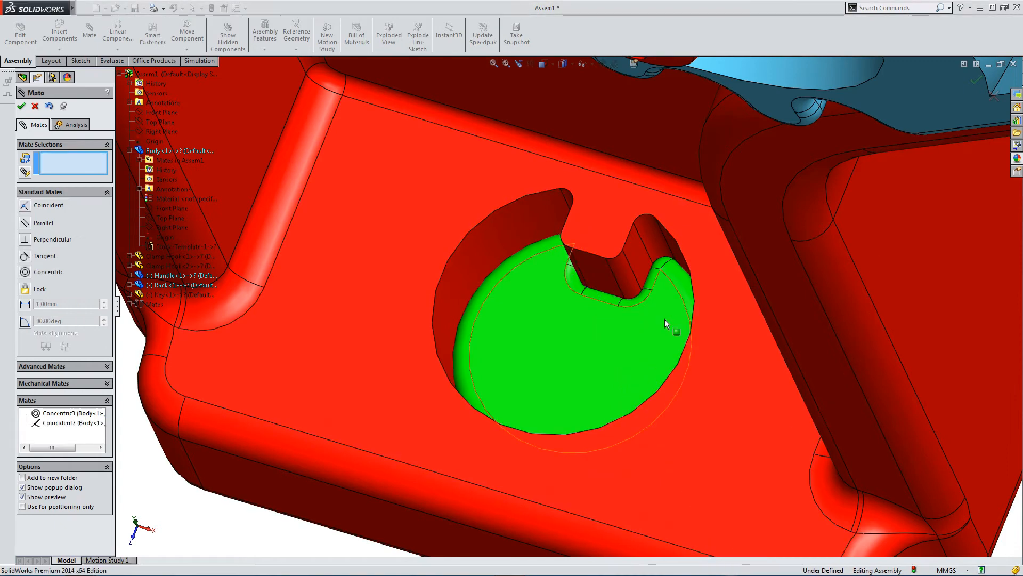
- Slide the Handle up so its shaft end sits above the Body's lower hole
scroll(665, 324, "up", 5)
middle_click_drag(624, 341, 512, 409)
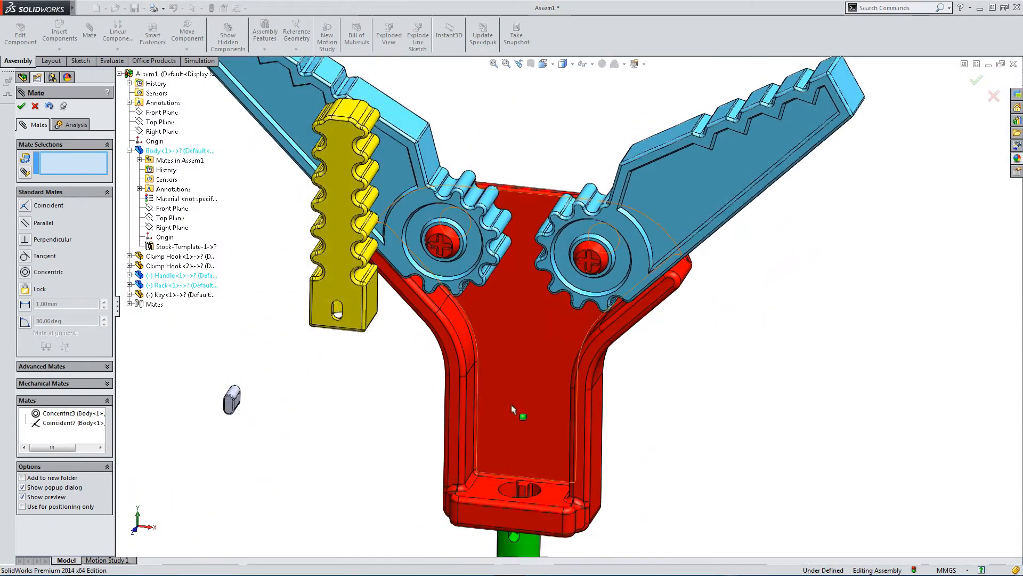
scroll(510, 409, "up", 4)
mouse_move(547, 433)
left_mouse_down()
mouse_move(549, 315)
mouse_move(549, 421)
left_mouse_up()
middle_click_drag(459, 450, 456, 337)
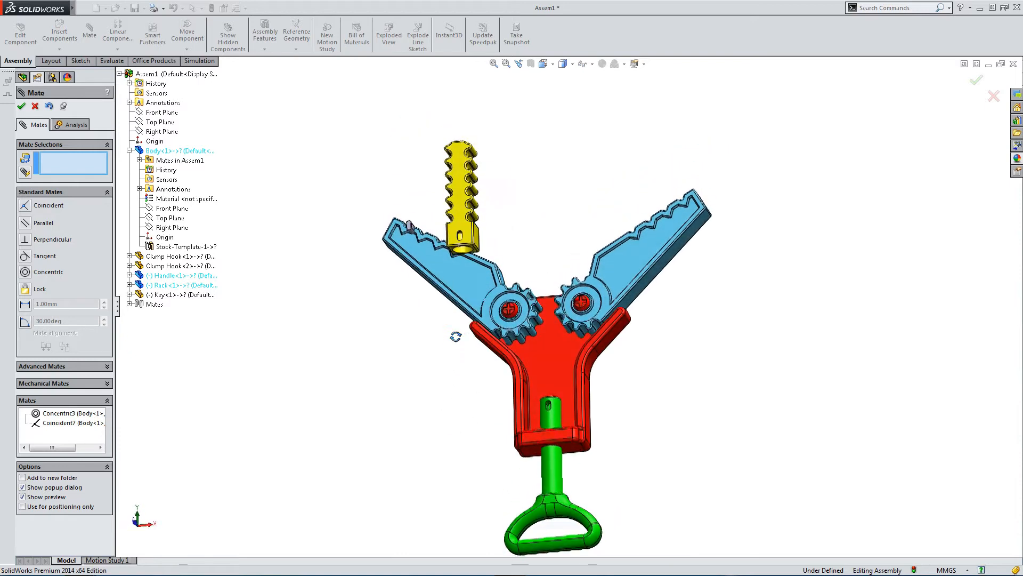
- Mate the Handle's shoulder face coincident with the Body's bottom face
scroll(536, 501, "down", 6)
left_click(539, 310)
middle_click_drag(497, 370, 480, 496)
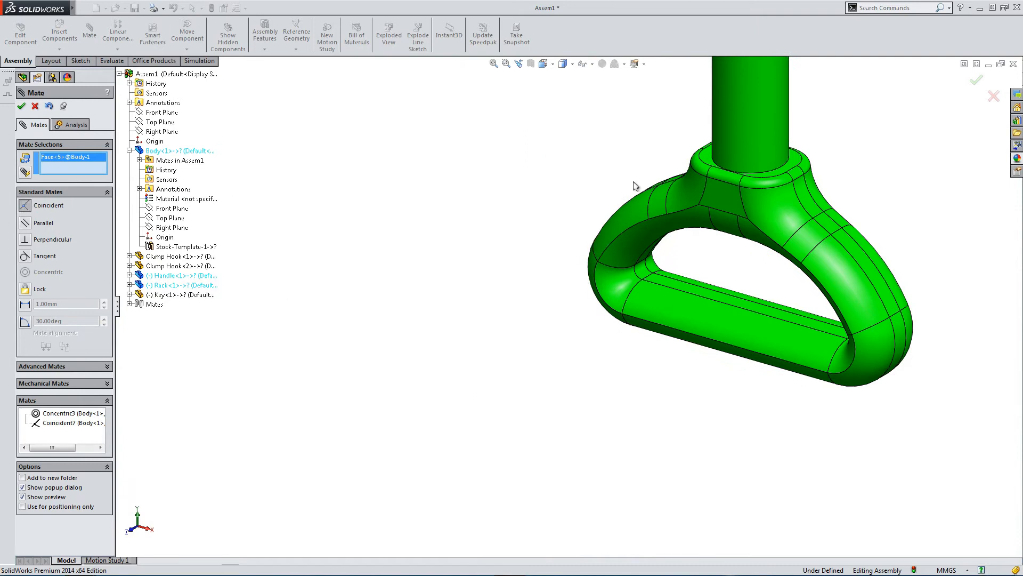
left_click(796, 160)
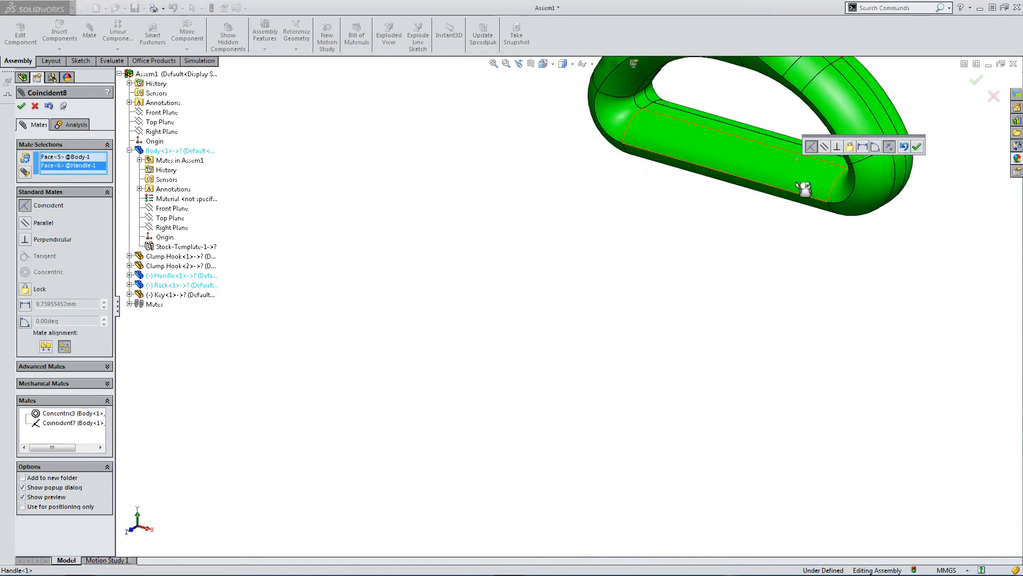
middle_click_drag(646, 218, 681, 146)
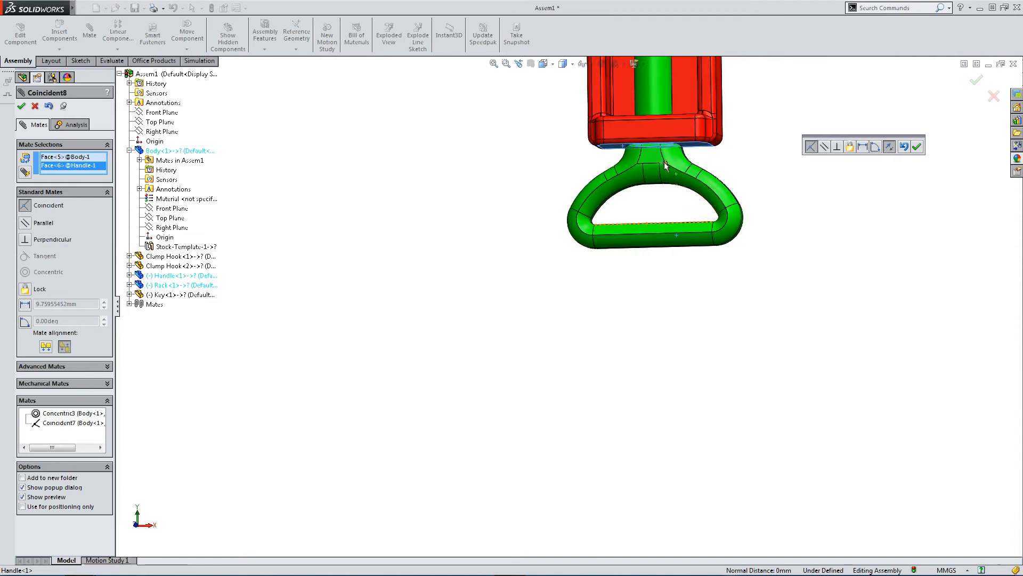
left_click(918, 146)
key("f")
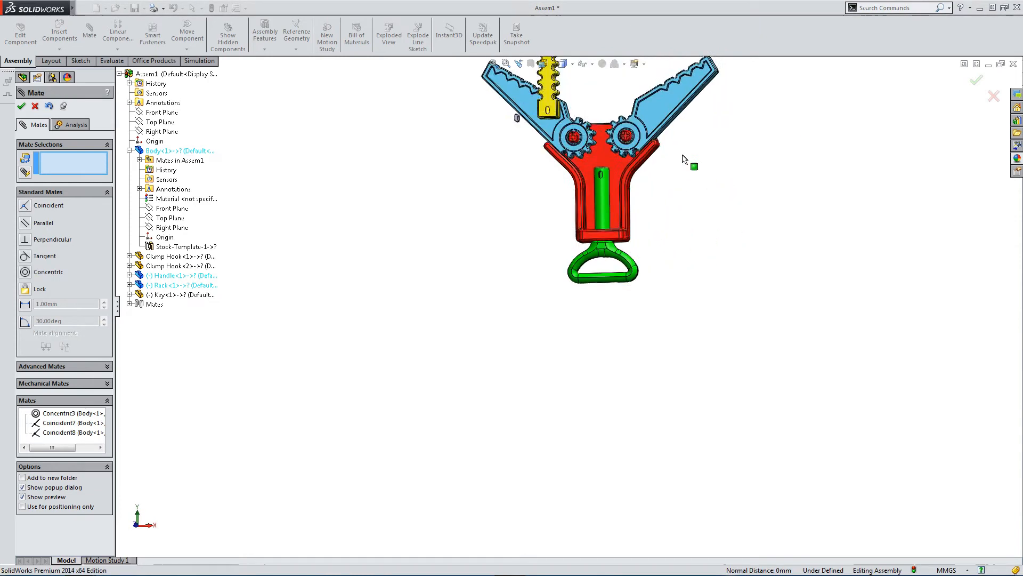
- Move the Rack closer to the upper end of the Handle's shaft
scroll(601, 188, "down", 5)
middle_click_drag(588, 195, 539, 249)
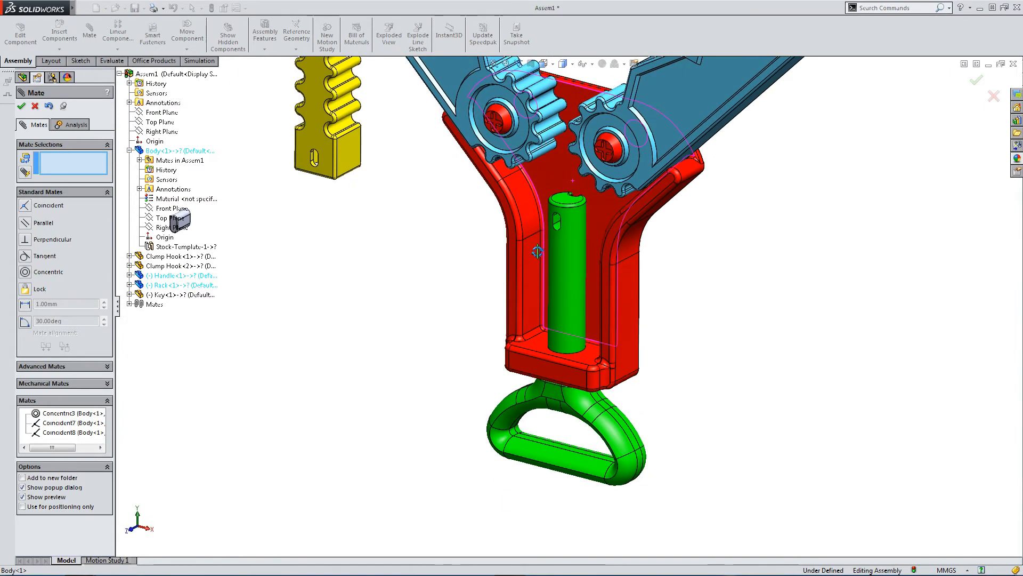
scroll(504, 287, "up", 2)
scroll(424, 265, "down", 2)
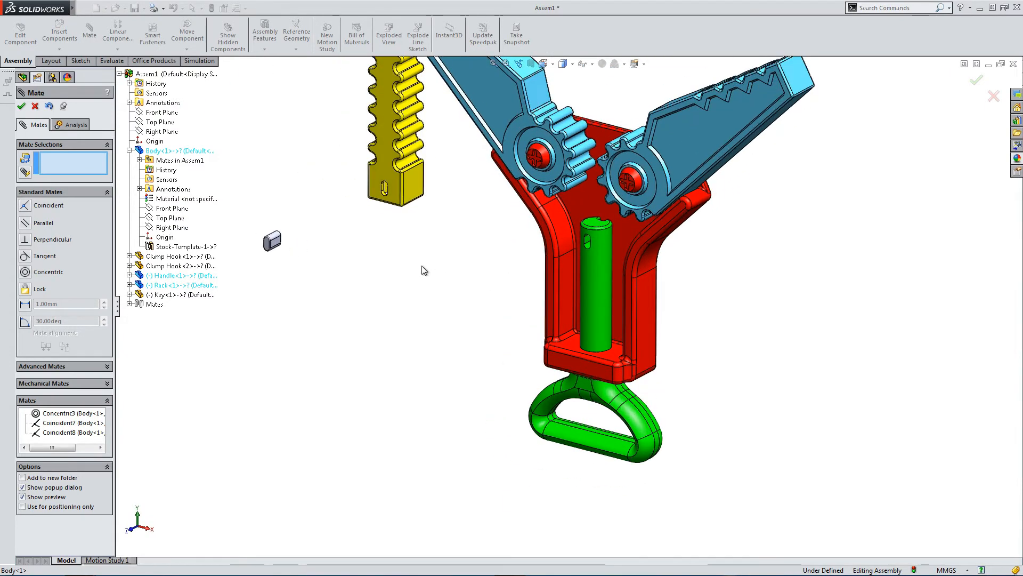
left_click_drag(399, 184, 473, 248)
- Mate the hole in the Rack's lower end concentric with the Handle's cylindrical shaft
scroll(461, 288, "up", 1)
middle_click_drag(427, 287, 427, 93)
middle_click_drag(490, 319, 465, 192)
left_click(465, 193)
middle_click_drag(512, 265, 580, 307)
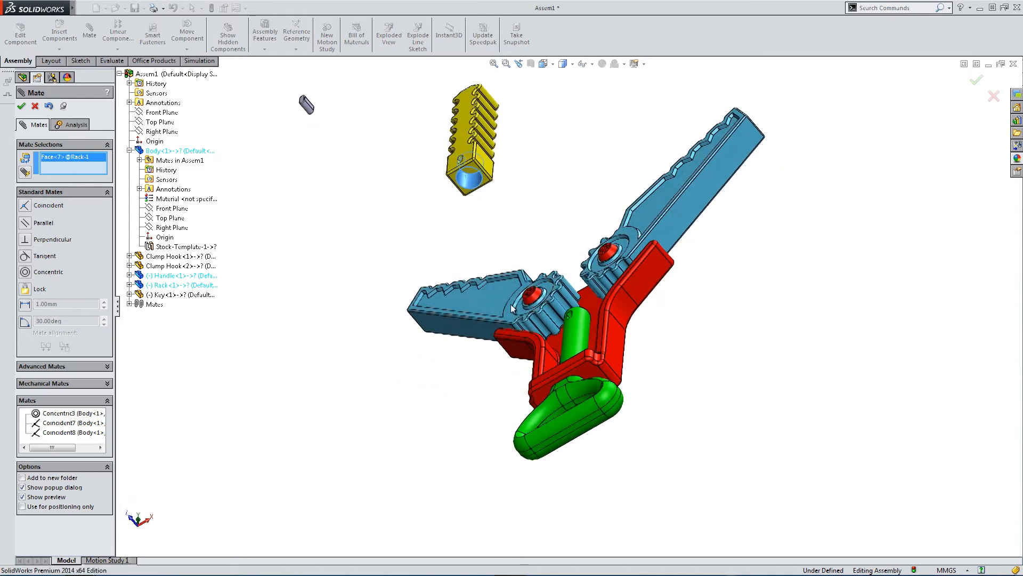
scroll(580, 307, "down", 3)
left_click(581, 307)
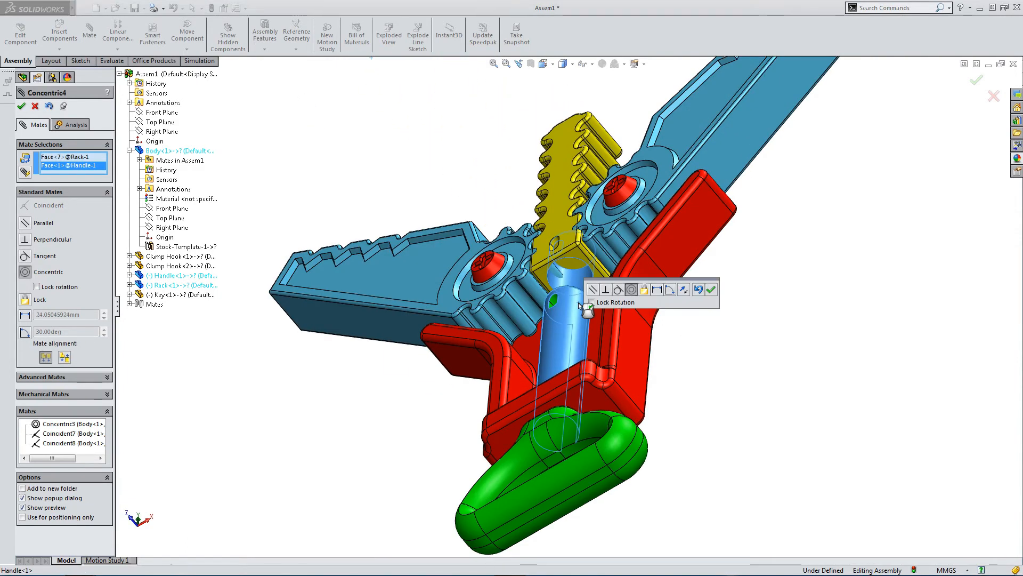
left_click(711, 289)
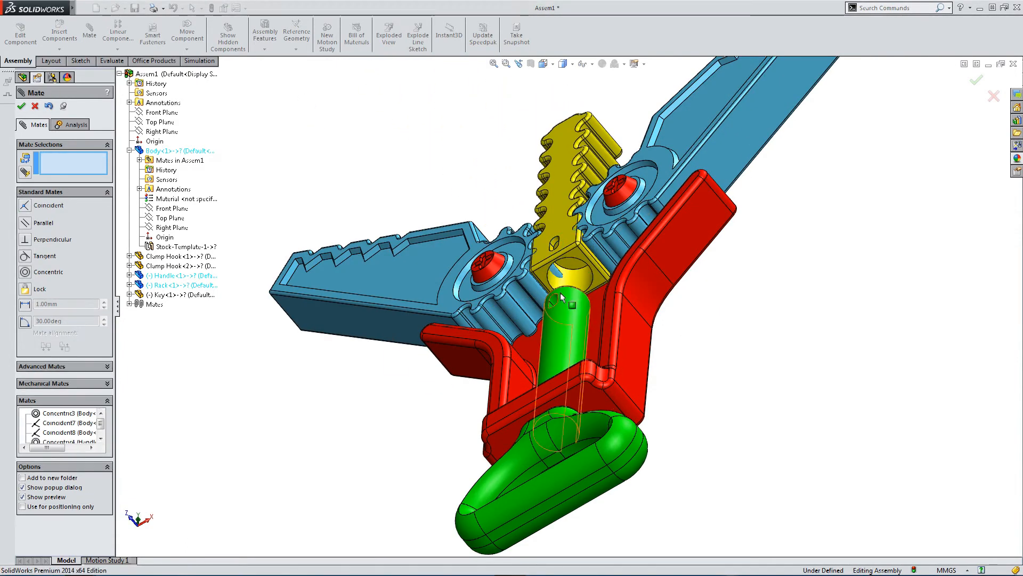
- Mate the inner end face of the Rack's hole coincident with the top face of the Handle's shaft
left_click(571, 264)
scroll(568, 277, "down", 2)
left_click(568, 277)
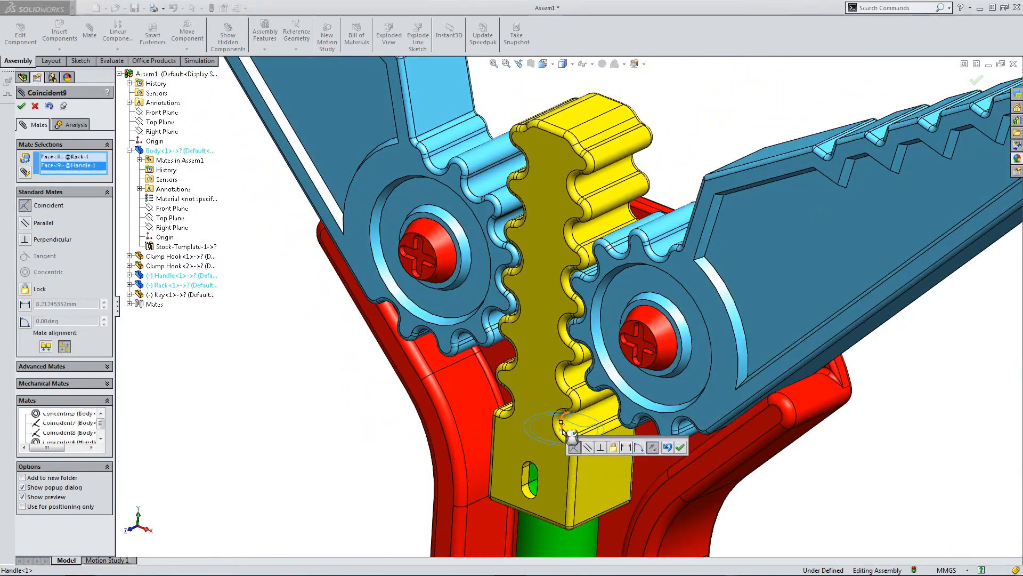
left_click(681, 445)
- Move the Key closer to the slot in the Rack's lower block
scroll(640, 451, "up", 5)
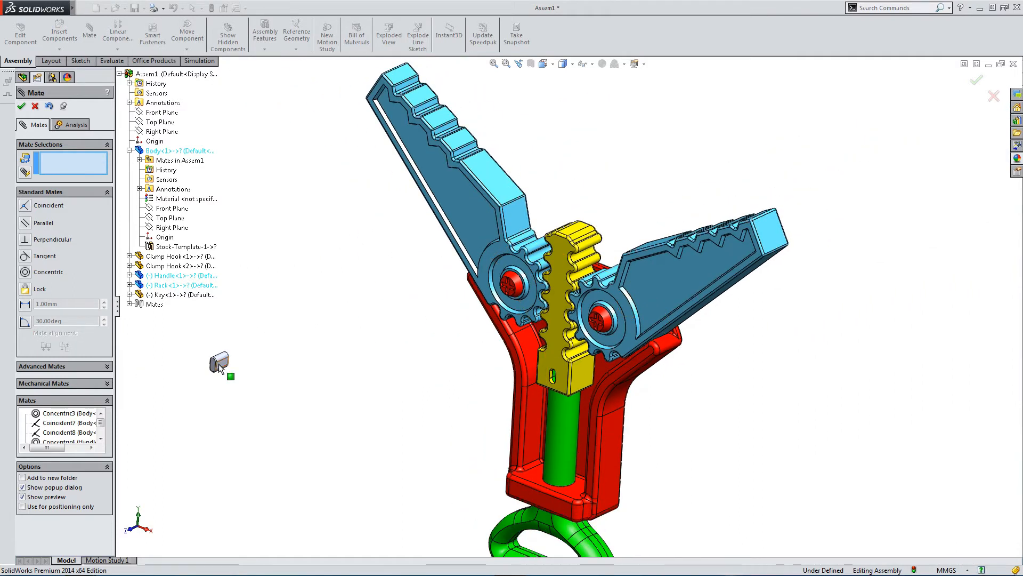
left_click_drag(219, 368, 442, 385)
scroll(477, 378, "down", 5)
- Mate the Key's upper rounded face concentric with the upper rounded face of the Handle's slot
middle_click_drag(522, 345, 537, 344)
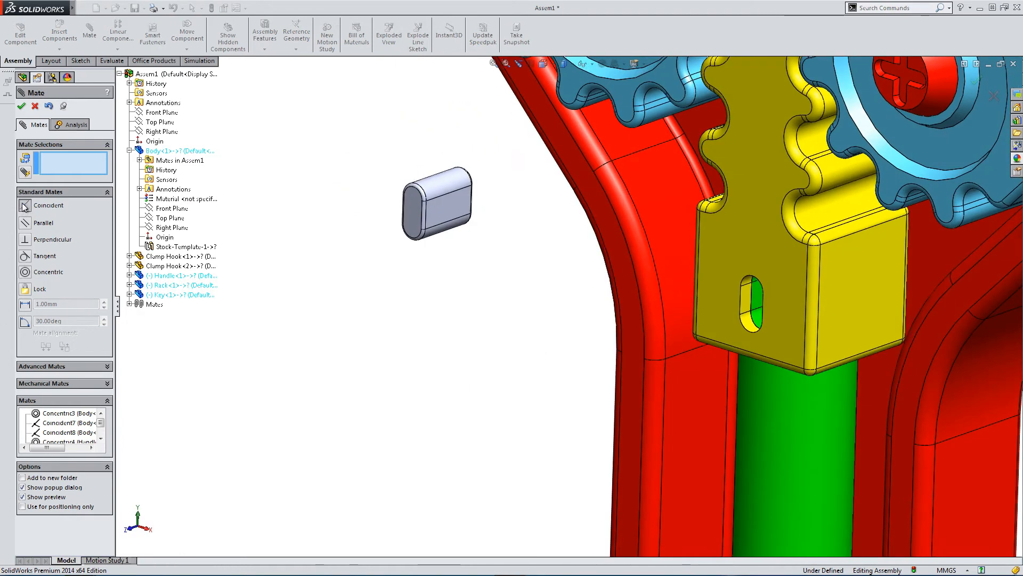
middle_click_drag(742, 299, 735, 258)
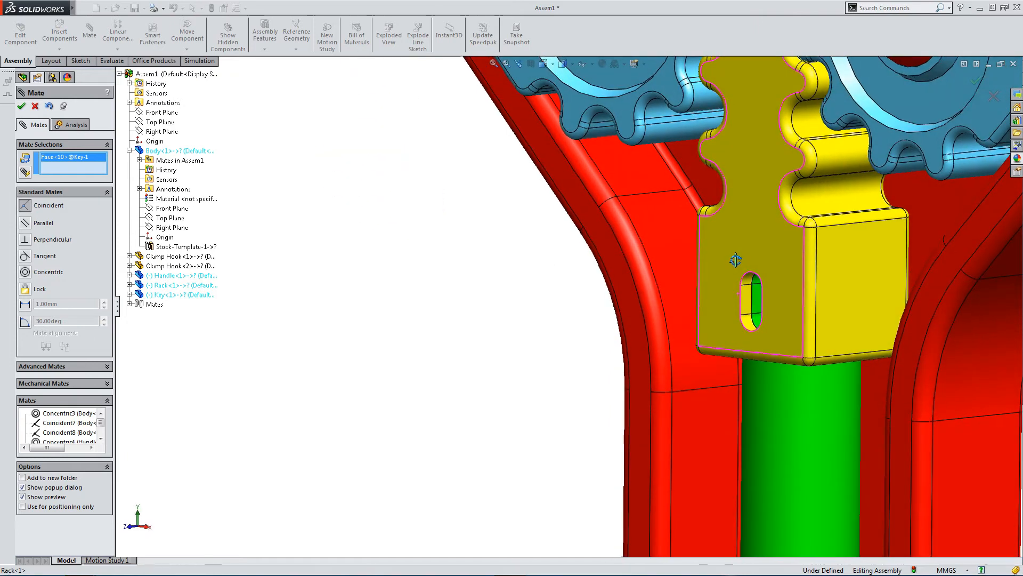
left_click(760, 286)
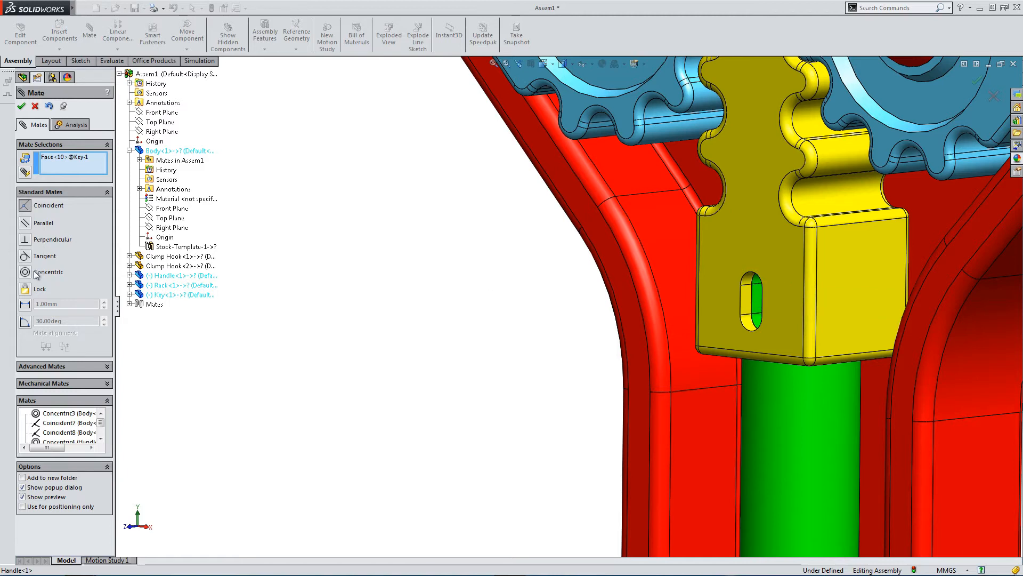
scroll(418, 288, "up", 5)
middle_click_drag(497, 224, 478, 284)
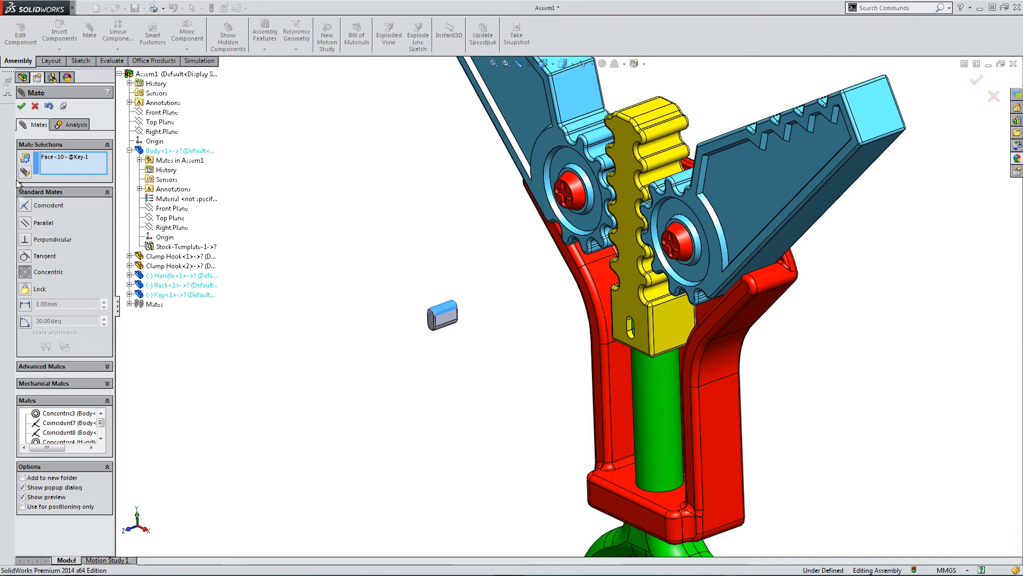
left_click(22, 107)
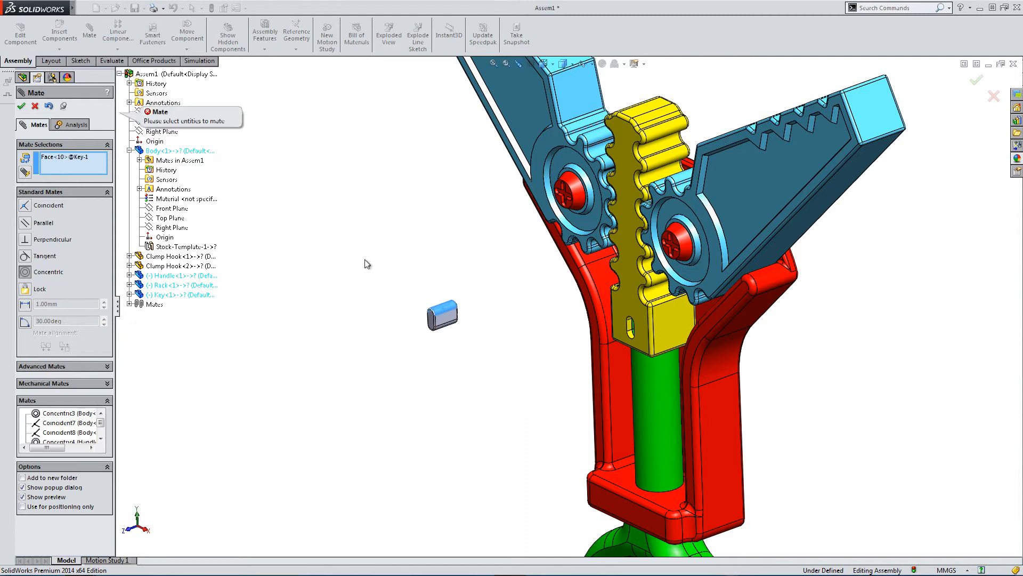
scroll(638, 360, "down", 5)
scroll(427, 330, "up", 3)
scroll(554, 320, "down", 3)
scroll(581, 229, "up", 3)
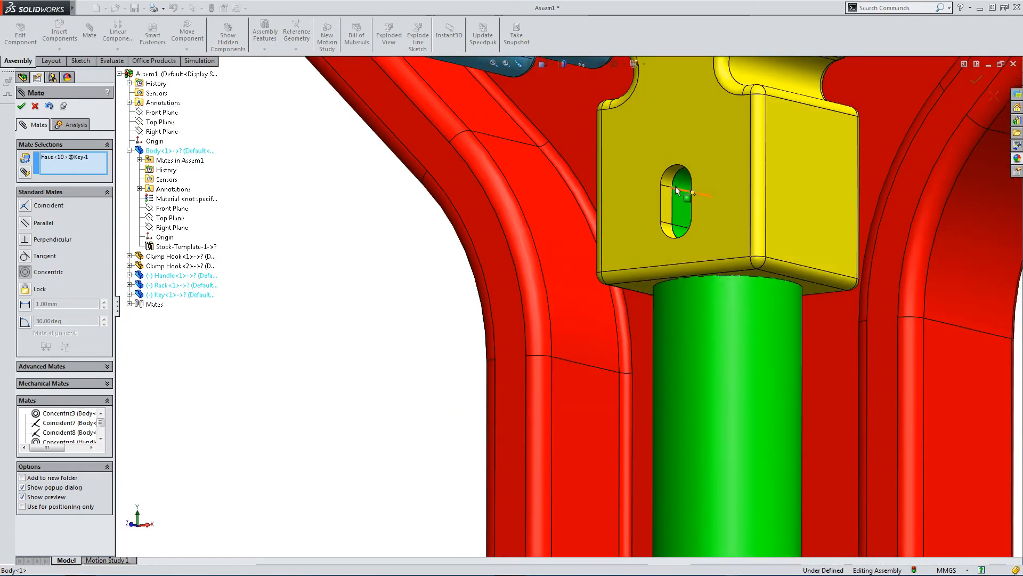
left_click(680, 187)
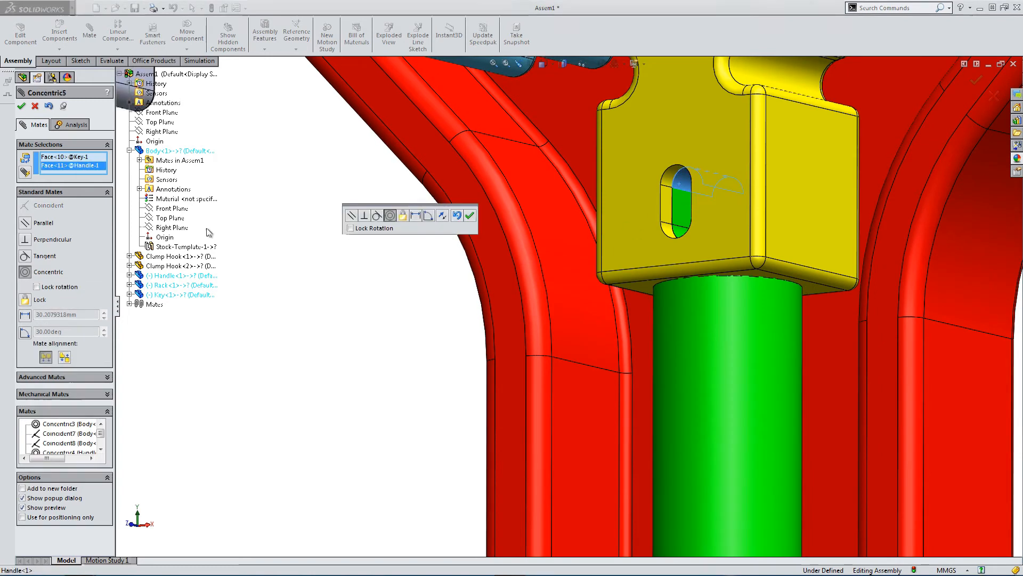
left_click(469, 215)
- Mate the Key's lower rounded face concentric with the lower rounded face of the Handle's slot
scroll(458, 265, "up", 2)
left_click(313, 188)
middle_click_drag(313, 188, 683, 293)
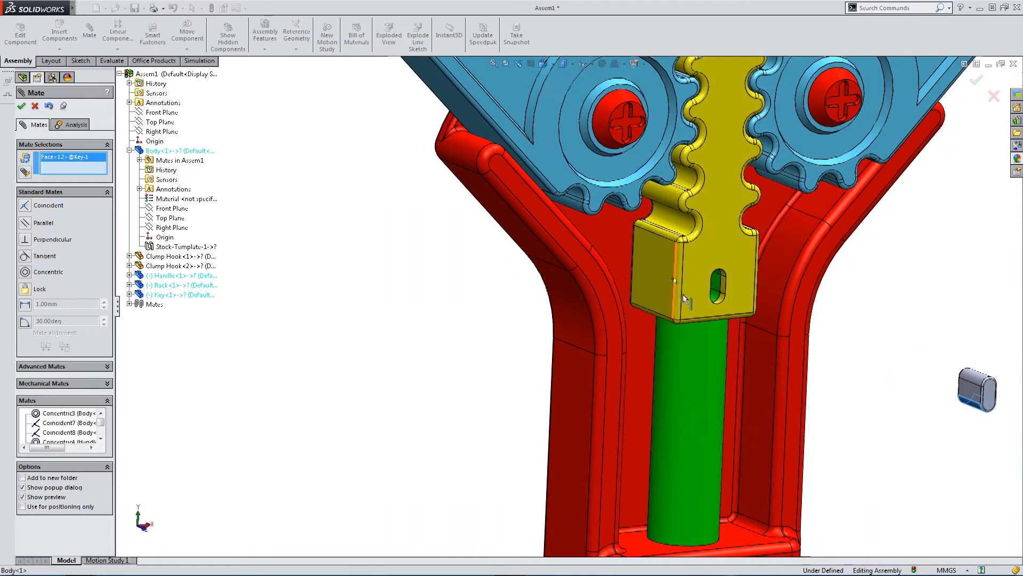
left_click(717, 299)
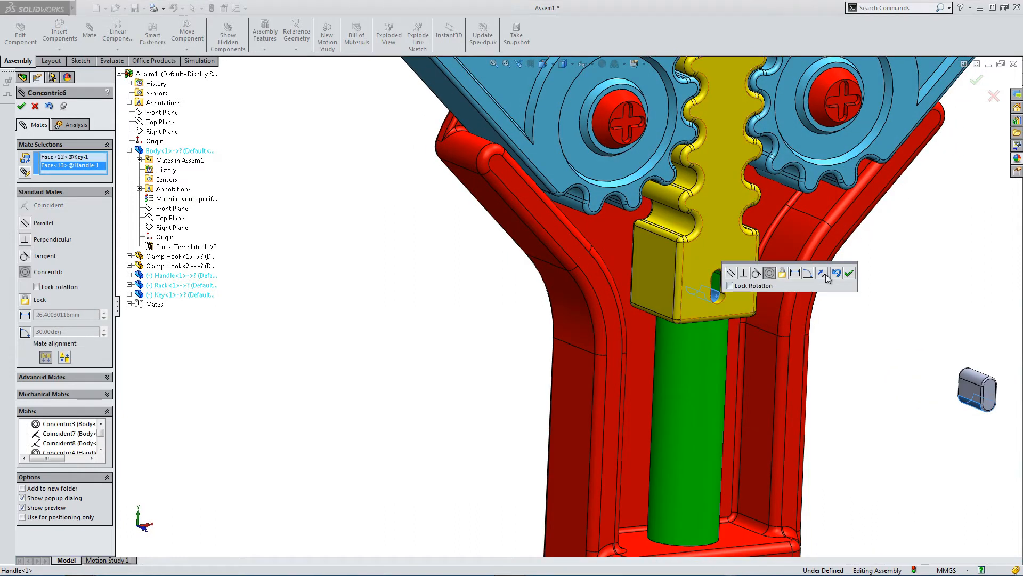
left_click(850, 273)
- Mate the Key's flat inner end face coincident with the floor of the Handle's slot and finish mating
left_click_drag(963, 393, 853, 390)
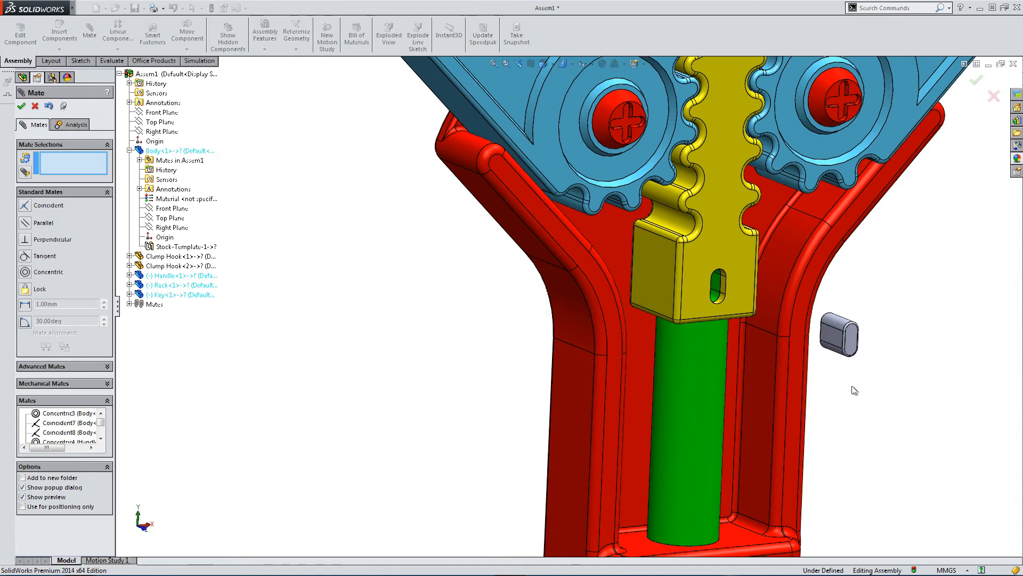
scroll(786, 341, "down", 4)
middle_click_drag(692, 279, 799, 304)
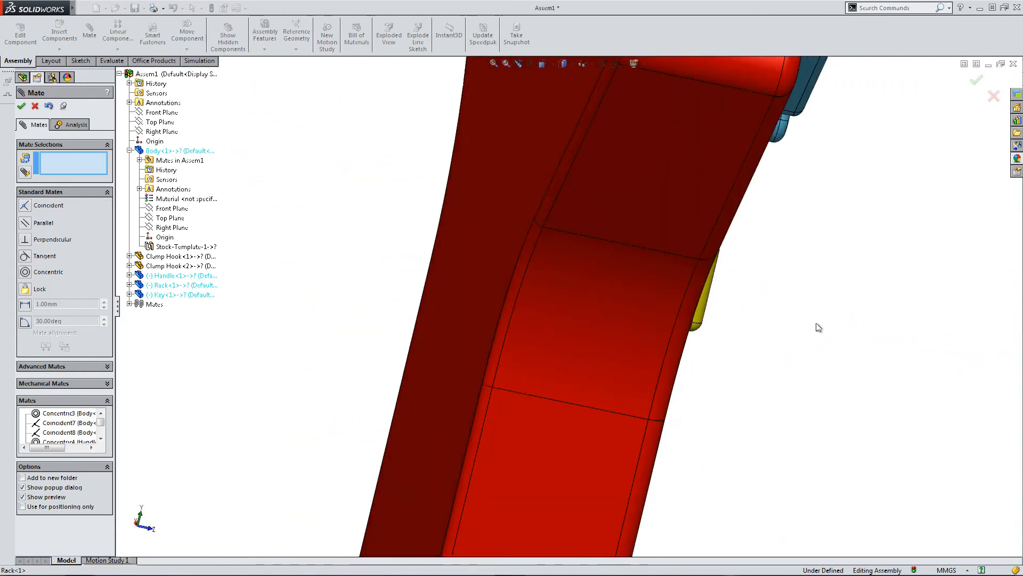
scroll(819, 328, "up", 4)
scroll(888, 331, "down", 5)
middle_click_drag(698, 294, 628, 262)
left_click(745, 297)
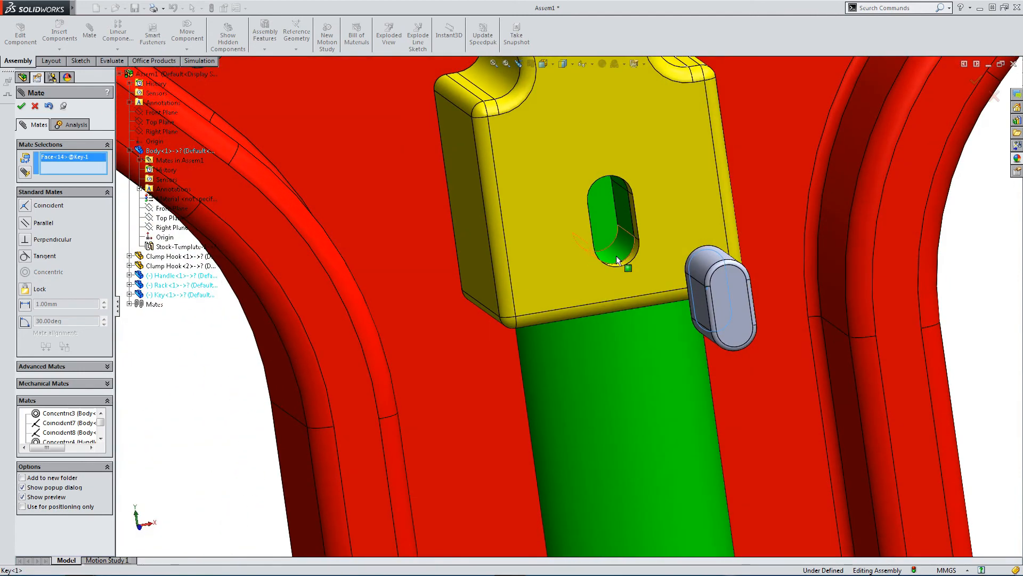
left_click(595, 206)
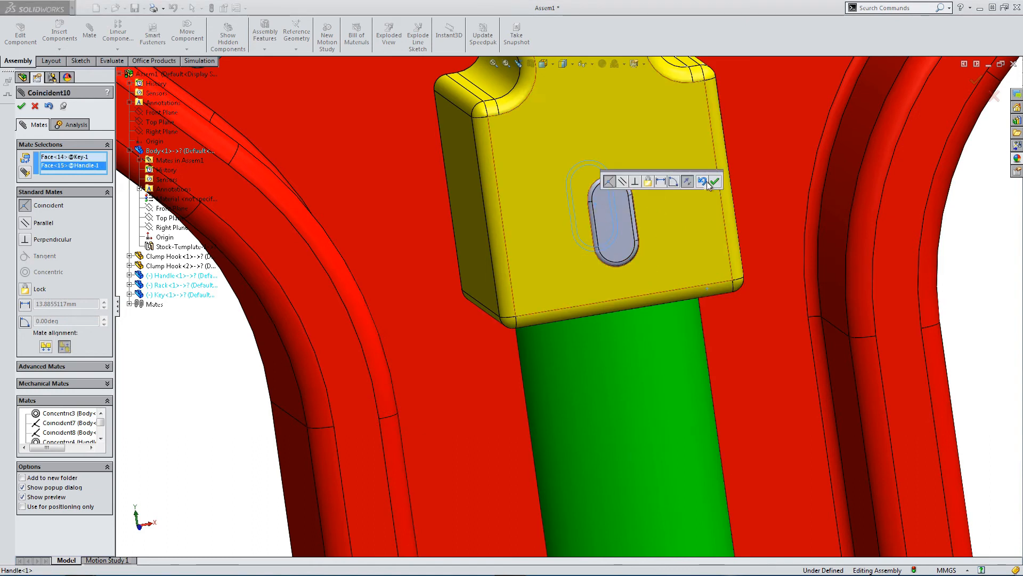
left_click(714, 182)
middle_click_drag(560, 215, 533, 224)
scroll(571, 280, "up", 10)
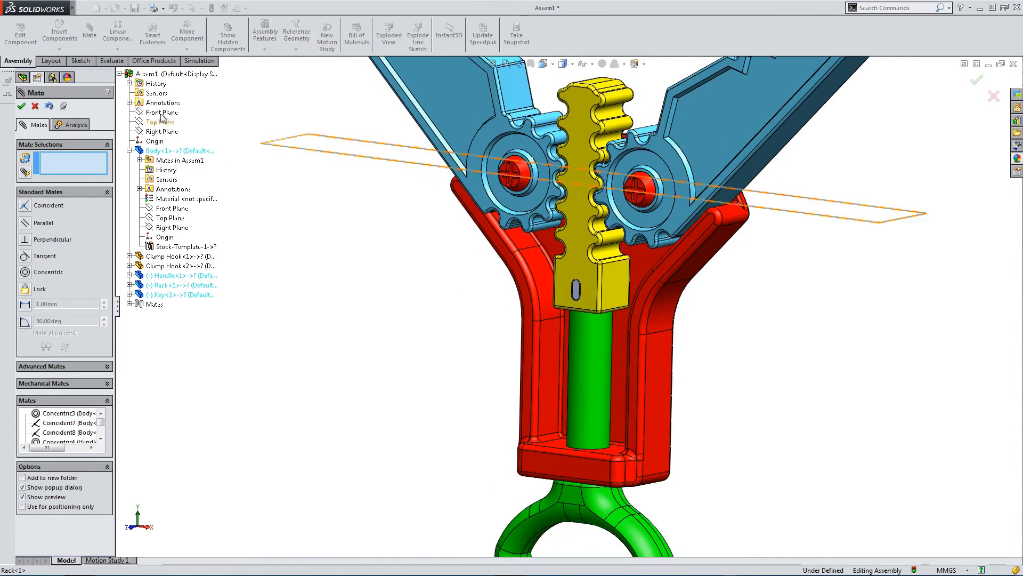
left_click(21, 107)
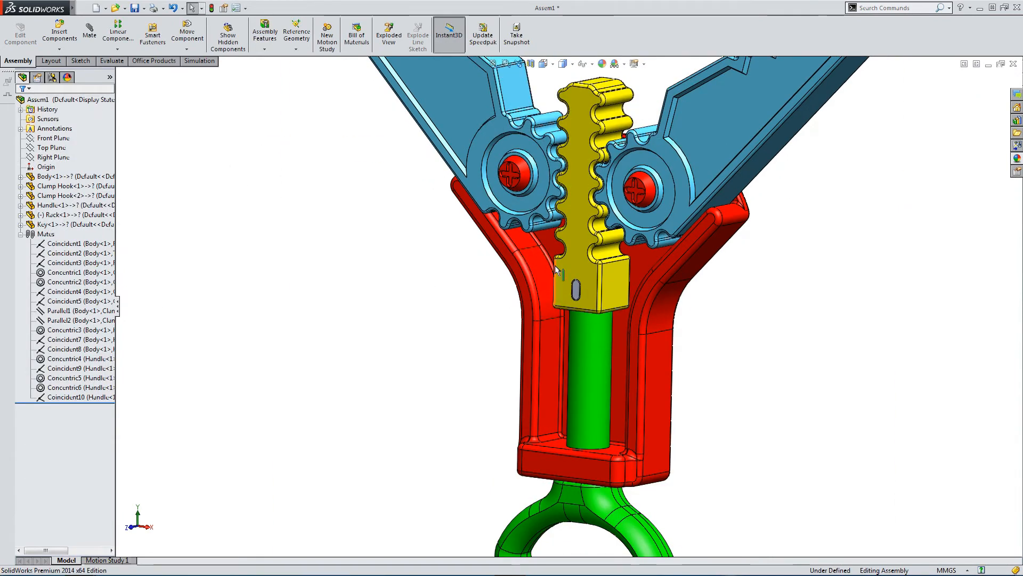
- Turn the Rack slightly about the Handle's shaft to check its remaining freedom of movement around the Key
key("ctrl+1")
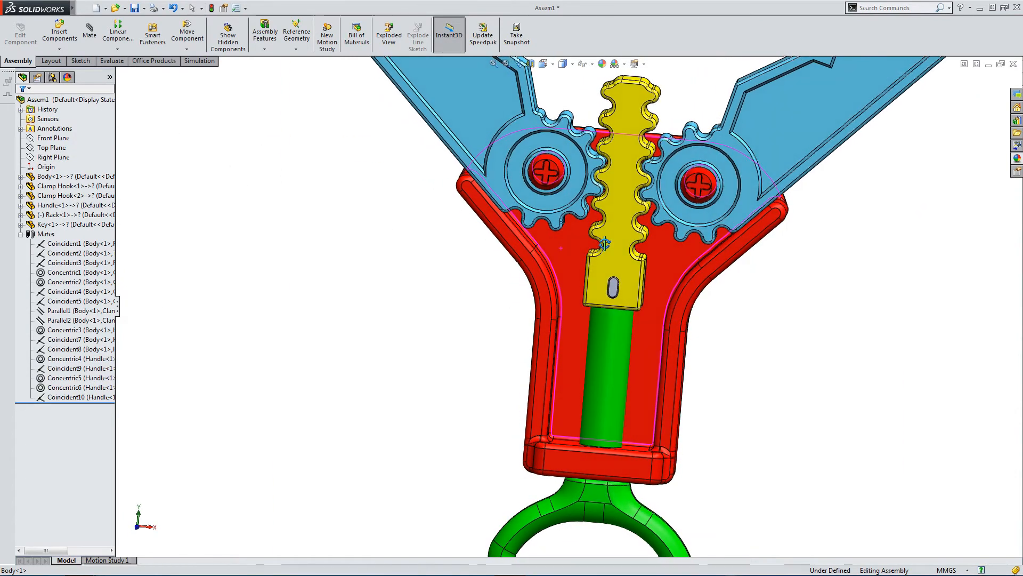
middle_click_drag(603, 244, 554, 251)
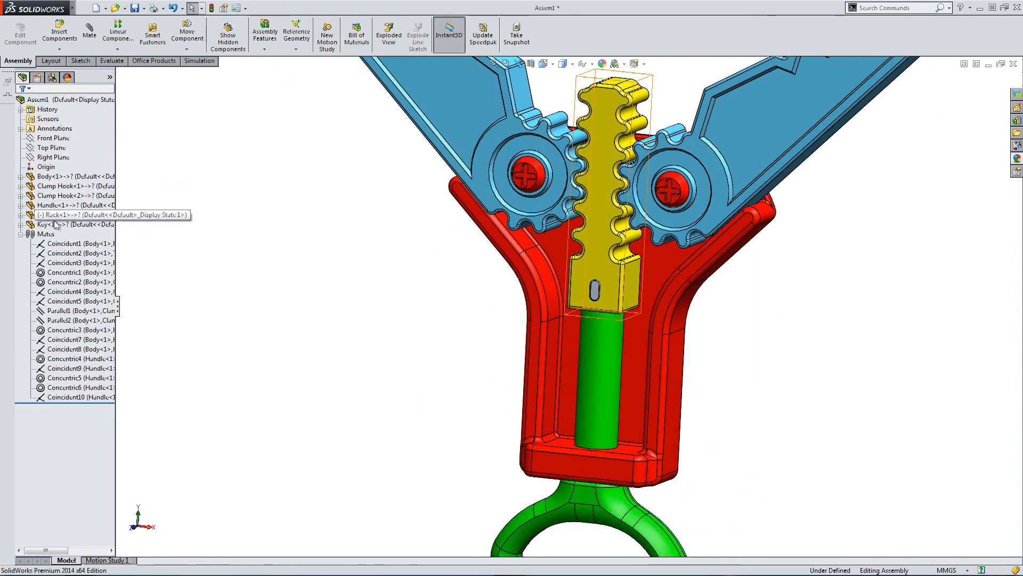
mouse_move(589, 249)
left_mouse_down()
mouse_move(608, 240)
mouse_move(600, 241)
left_mouse_up()
scroll(606, 288, "down", 8)
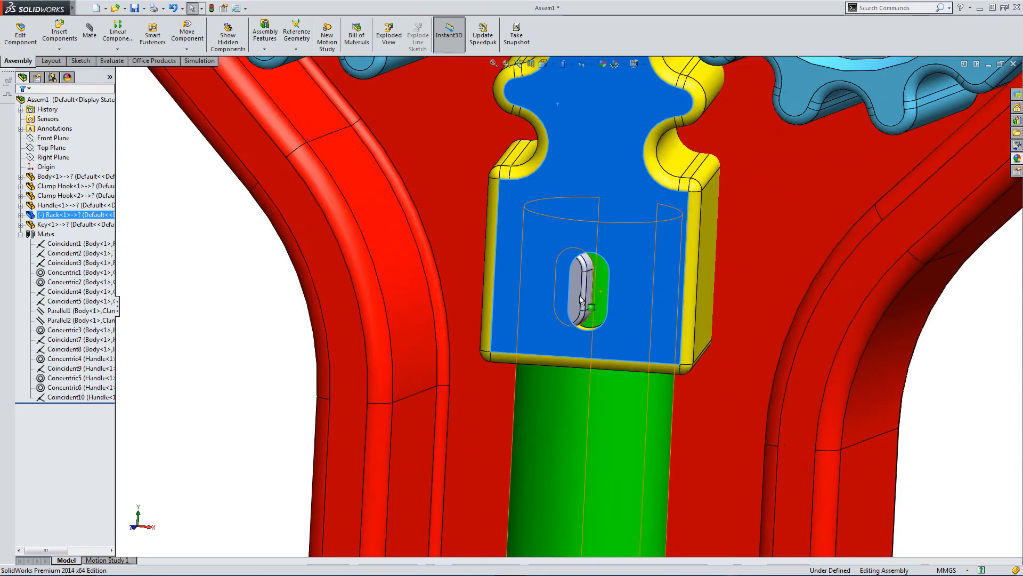
middle_click_drag(623, 259, 600, 262)
- Mate the upper rounded face of the Rack's slot concentric with the Key's upper rounded face and finish mating
left_click(951, 374)
scroll(564, 290, "down", 3)
left_click(597, 257)
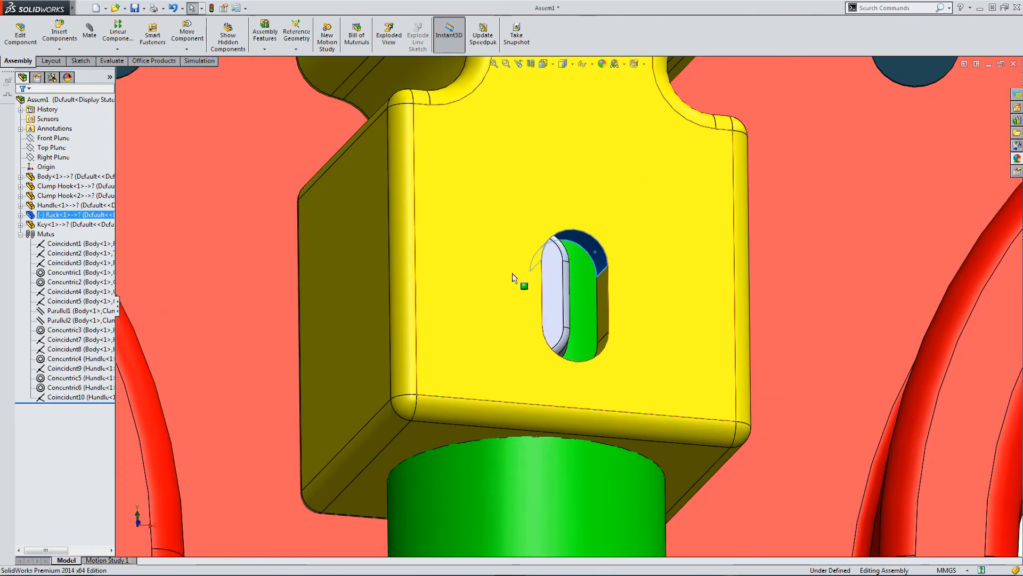
scroll(799, 362, "up", 4)
left_click(833, 370)
left_click(89, 35)
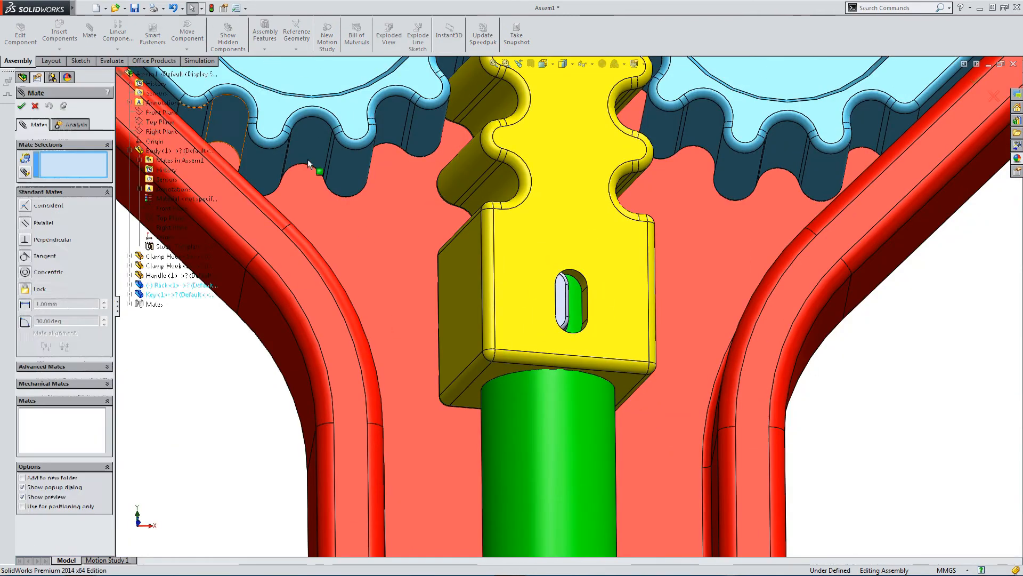
scroll(589, 293, "down", 3)
left_click(596, 289)
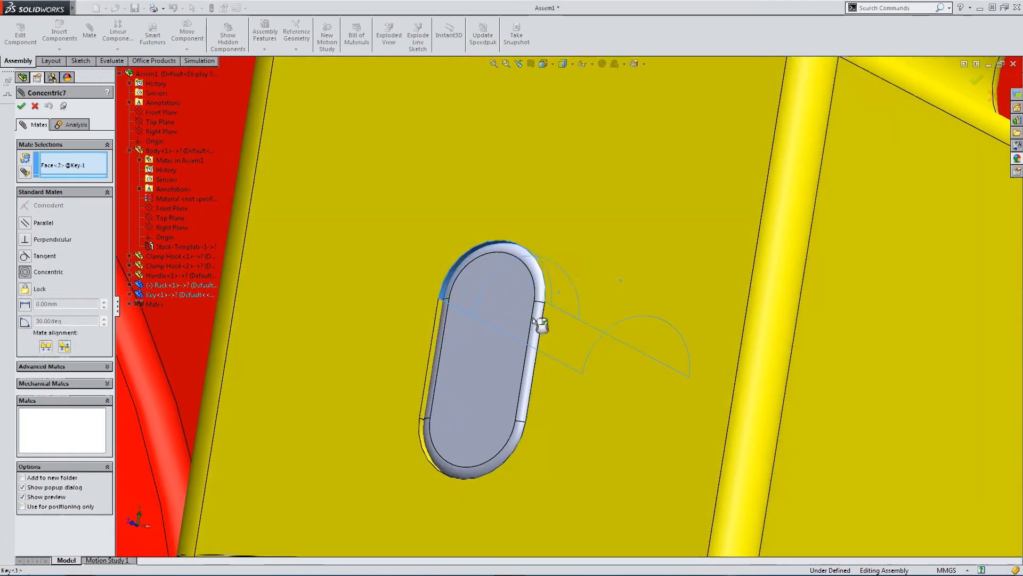
left_click(665, 335)
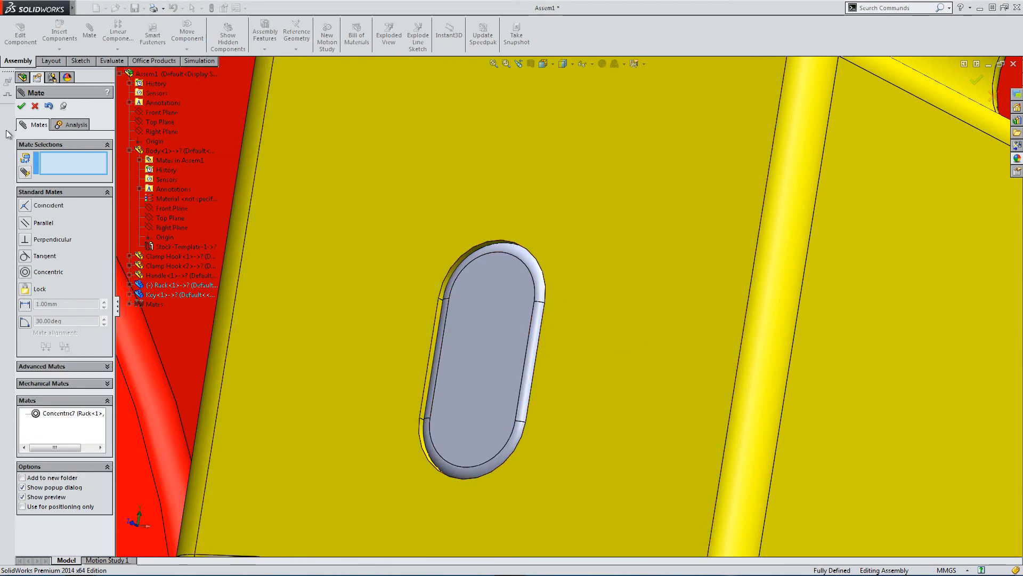
left_click(22, 106)
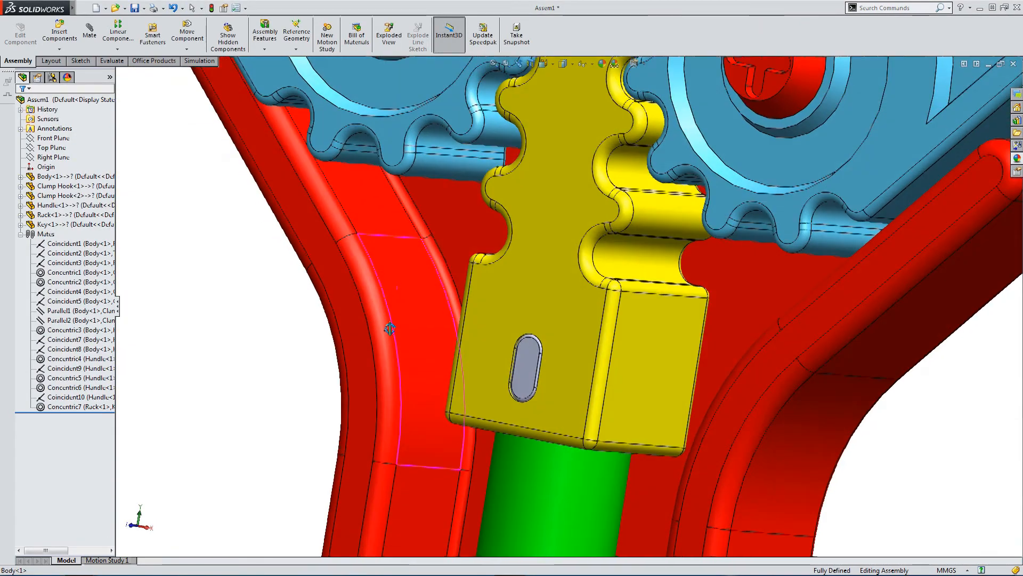
middle_click_drag(390, 328, 405, 405)
scroll(406, 406, "up", 4)
middle_click_drag(521, 414, 516, 395)
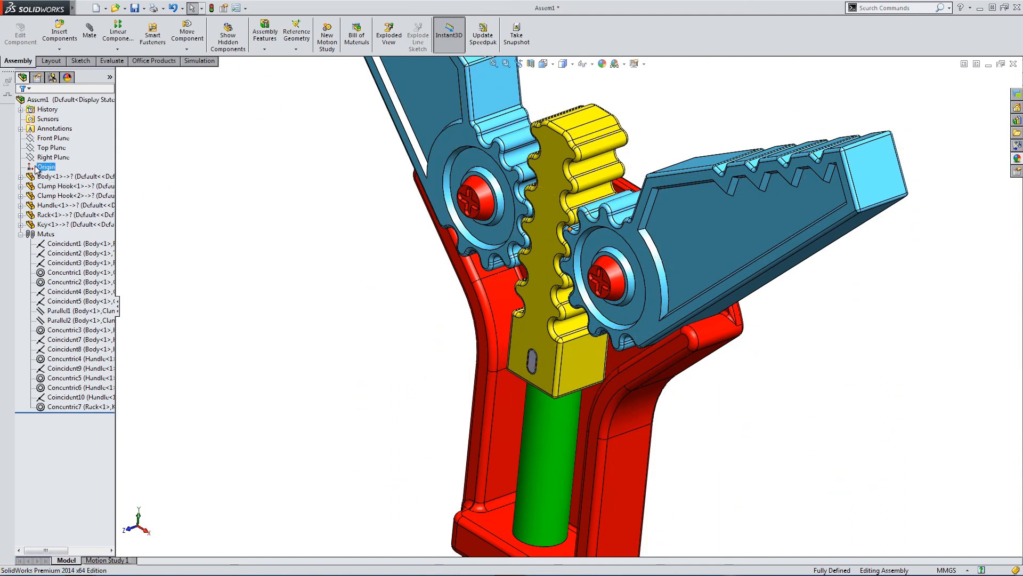
left_click(55, 235)
left_click(224, 274)
left_click(522, 333)
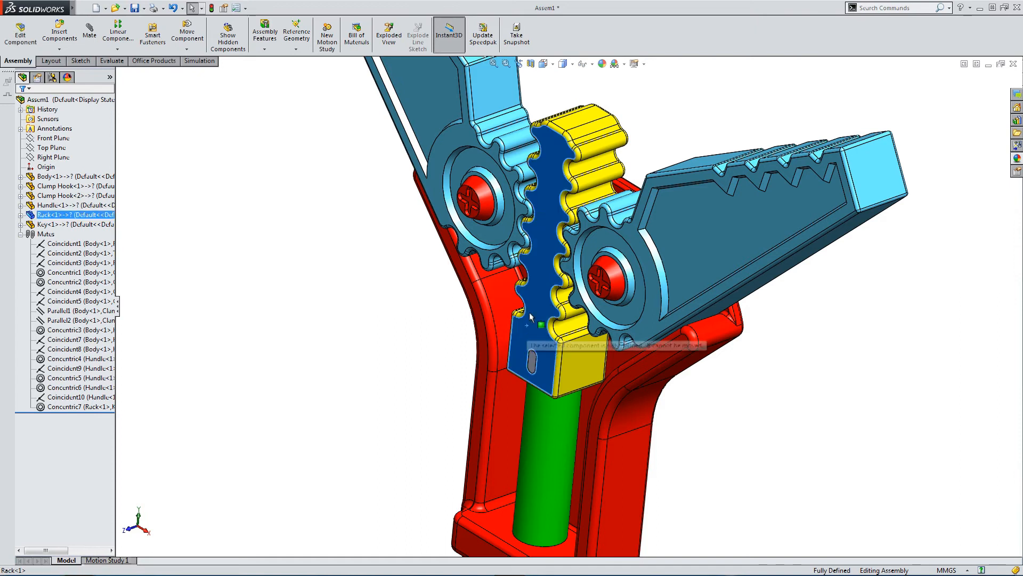
left_click(240, 309)
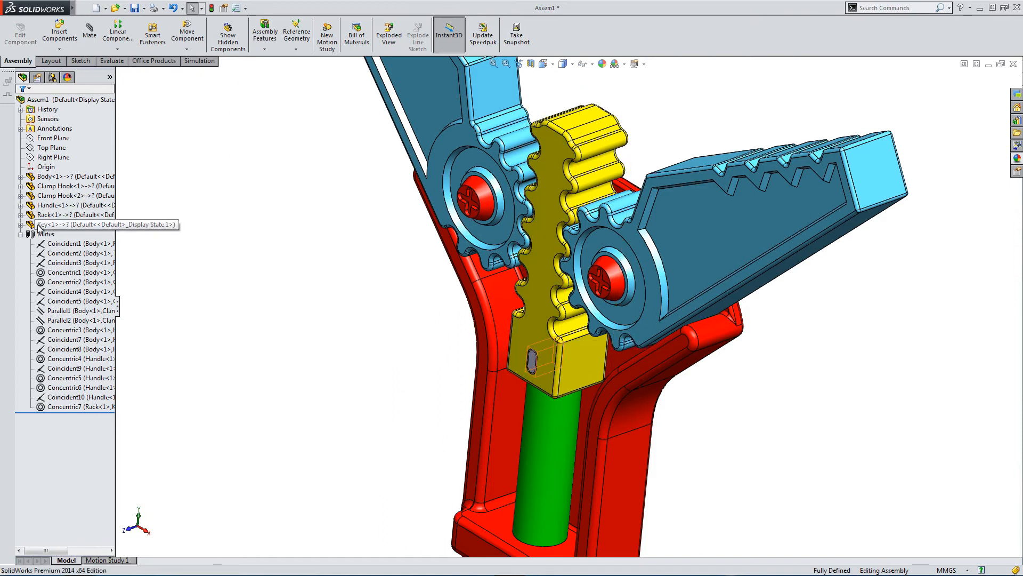
- Examine the Handle's mates to identify the coincident mate that holds it against the underside of the Body
left_click(530, 467)
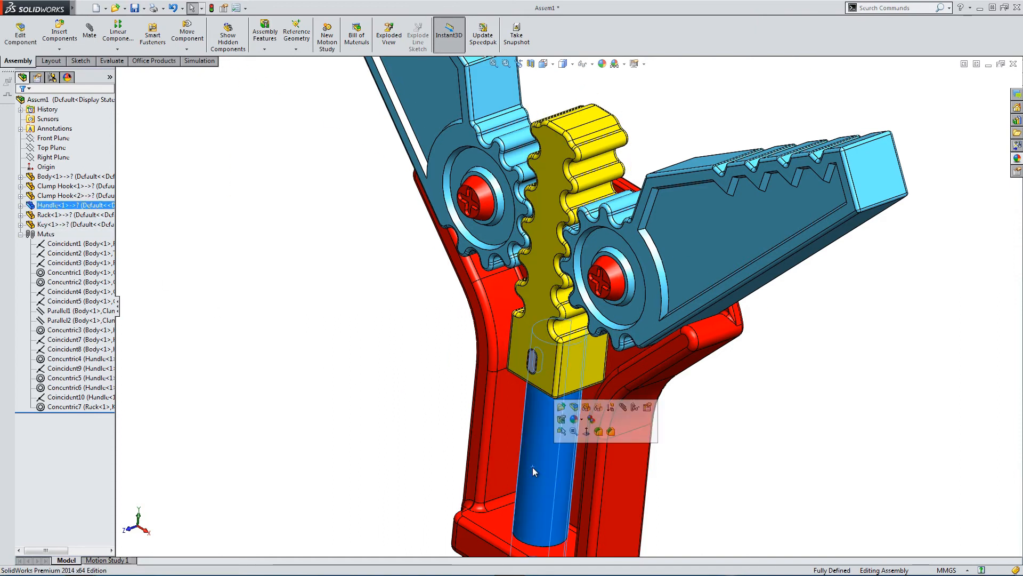
left_click(21, 205)
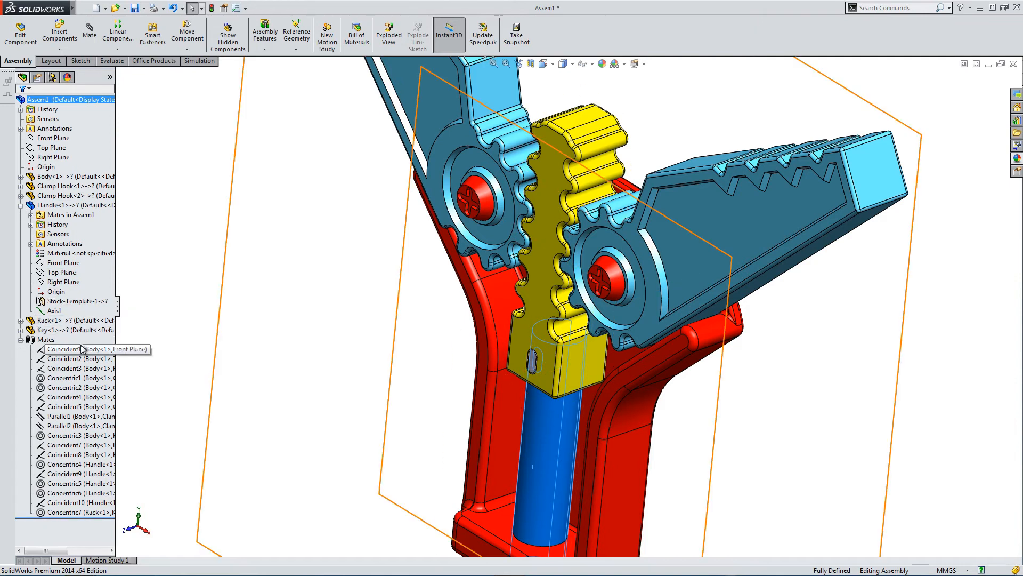
left_click(30, 215)
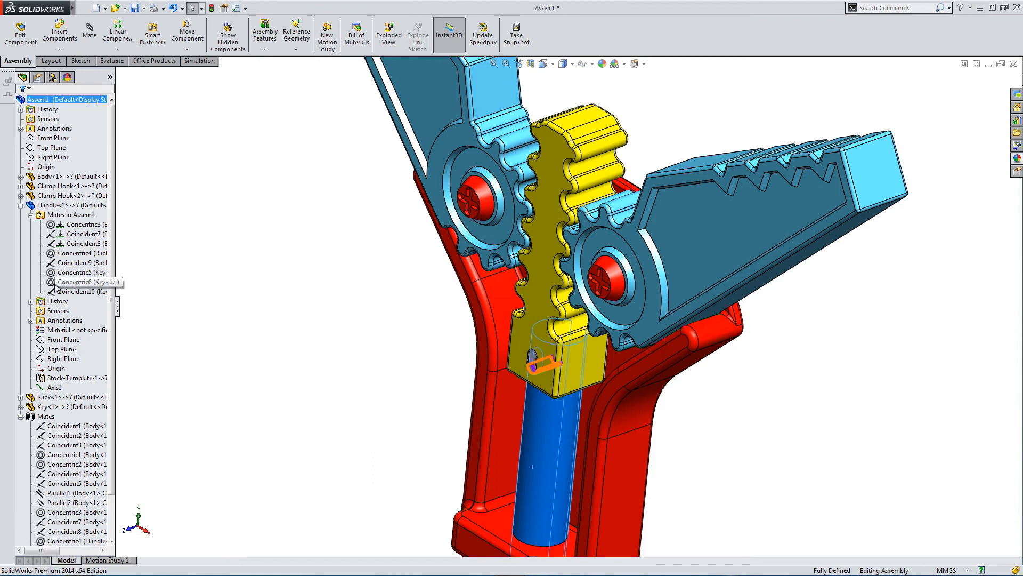
left_click(56, 292)
left_click(58, 244, "ctrl")
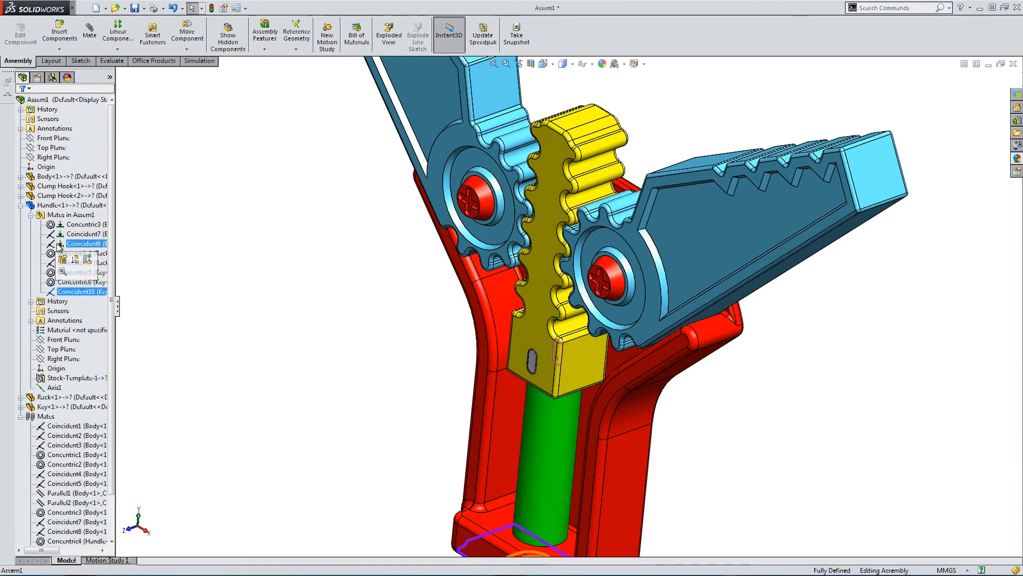
left_click(58, 244)
key("f")
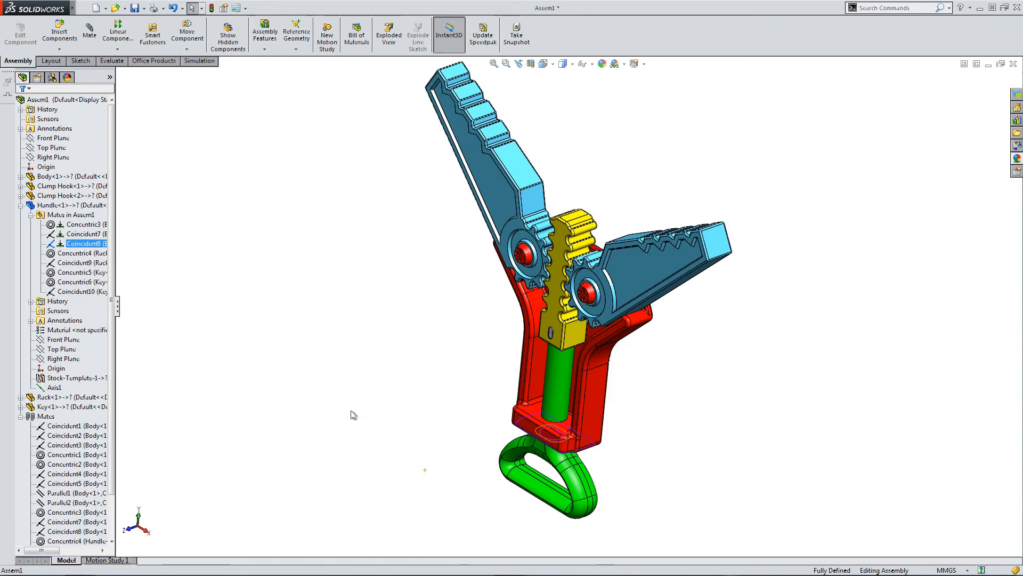
key("ctrl+1")
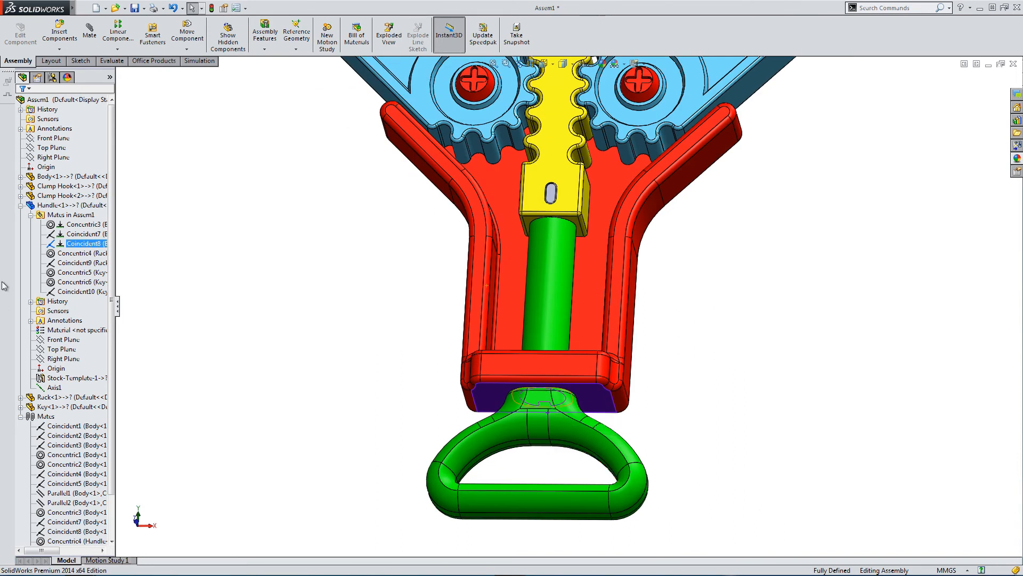
- Suppress the Handle's Coincident8 mate to the Body and slide the Rack down to test its vertical movement
right_click(77, 244)
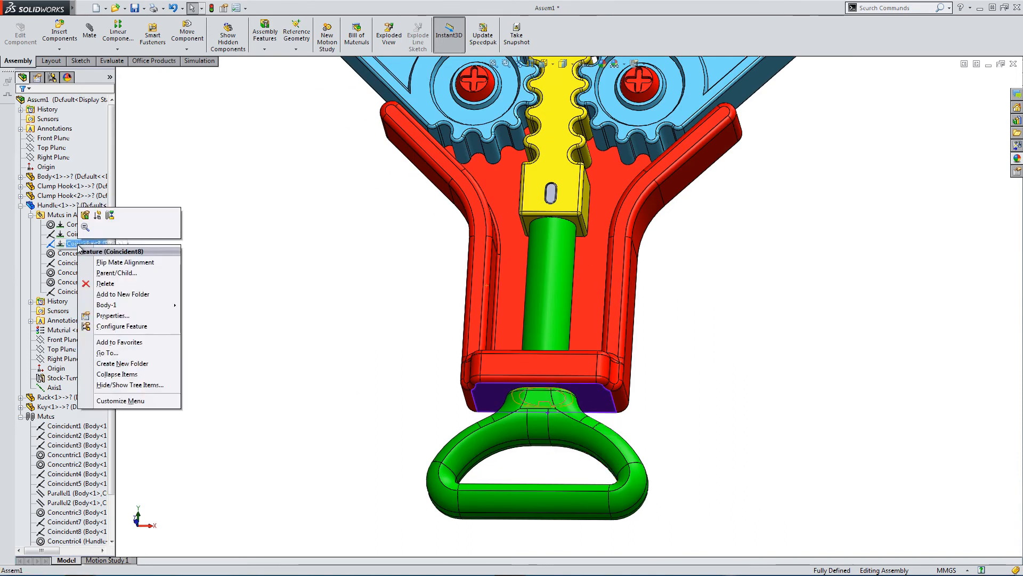
left_click(98, 216)
left_click_drag(551, 176, 548, 204)
middle_click_drag(318, 242, 376, 279)
scroll(456, 168, "up", 3)
scroll(457, 168, "down", 3)
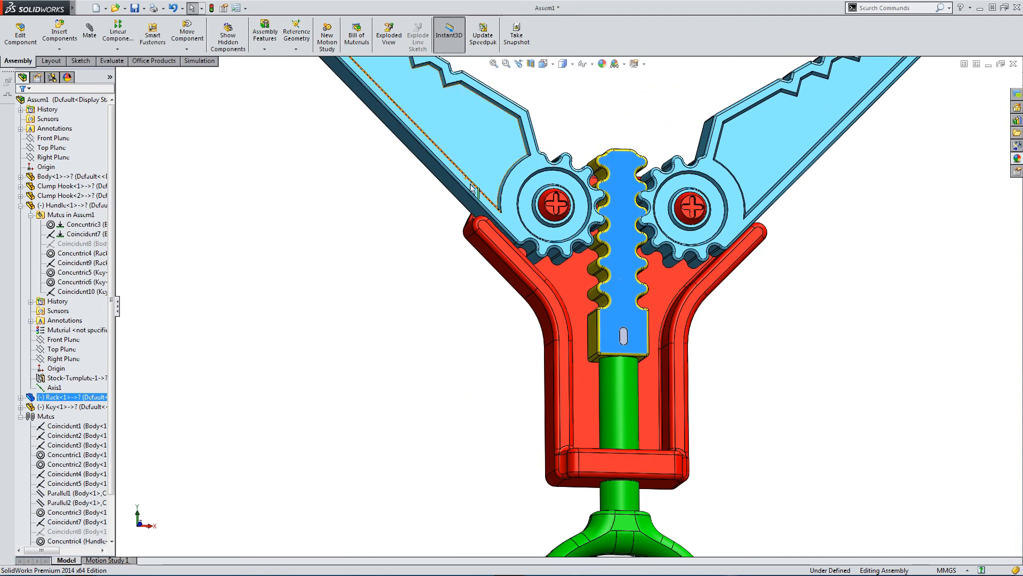
- Suppress the Parallel1 mate of Clamp Hook<1> and swing the hook slightly to test its rotation
left_click(467, 151)
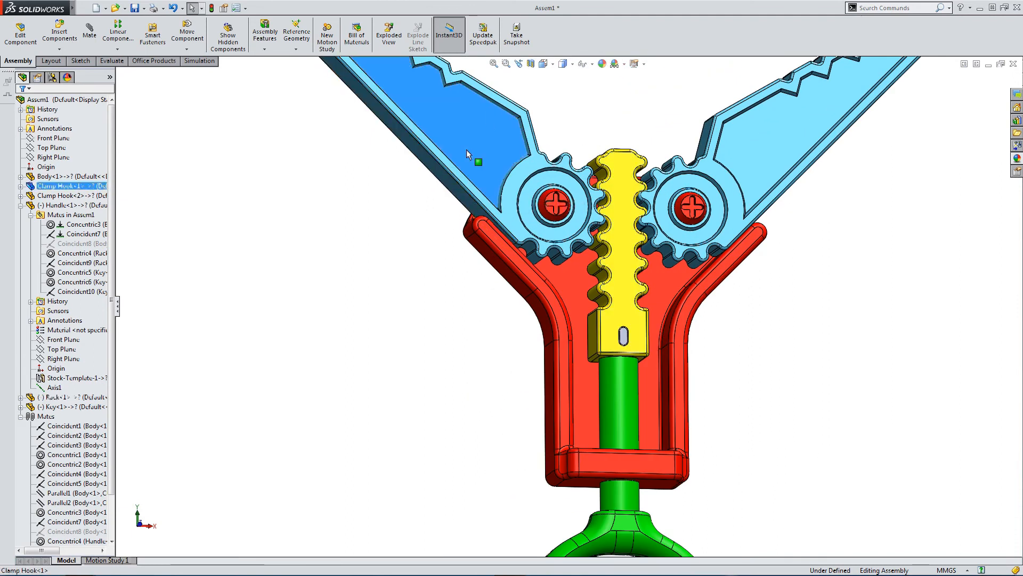
left_click(20, 186)
left_click(31, 196)
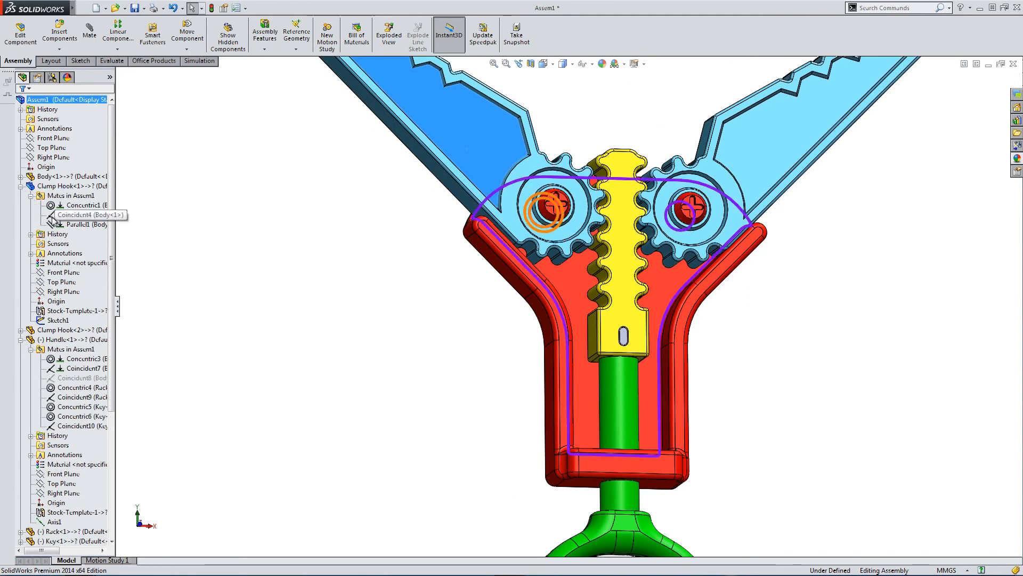
right_click(62, 217)
right_click(56, 224)
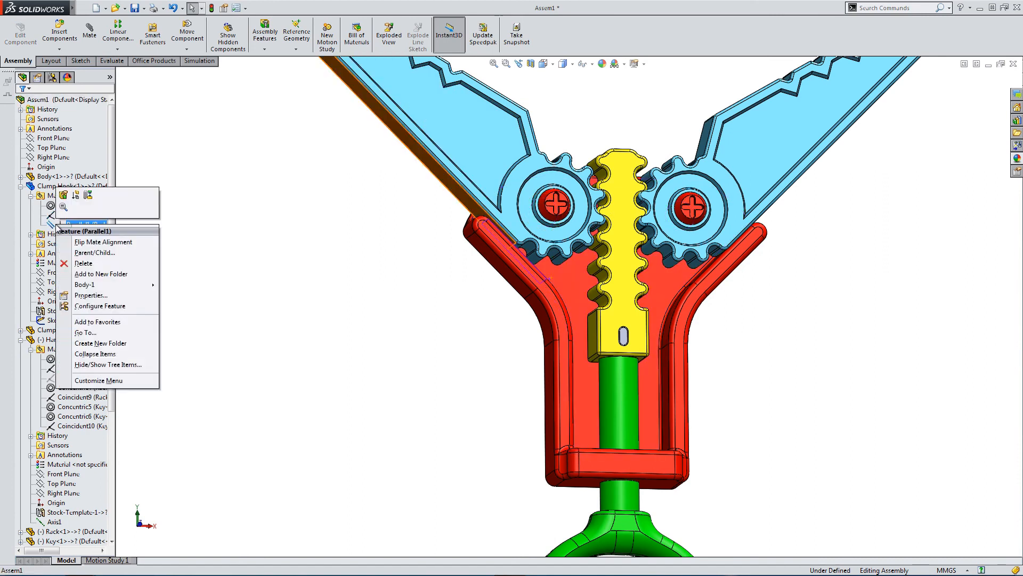
left_click(76, 195)
left_click_drag(426, 127, 443, 111)
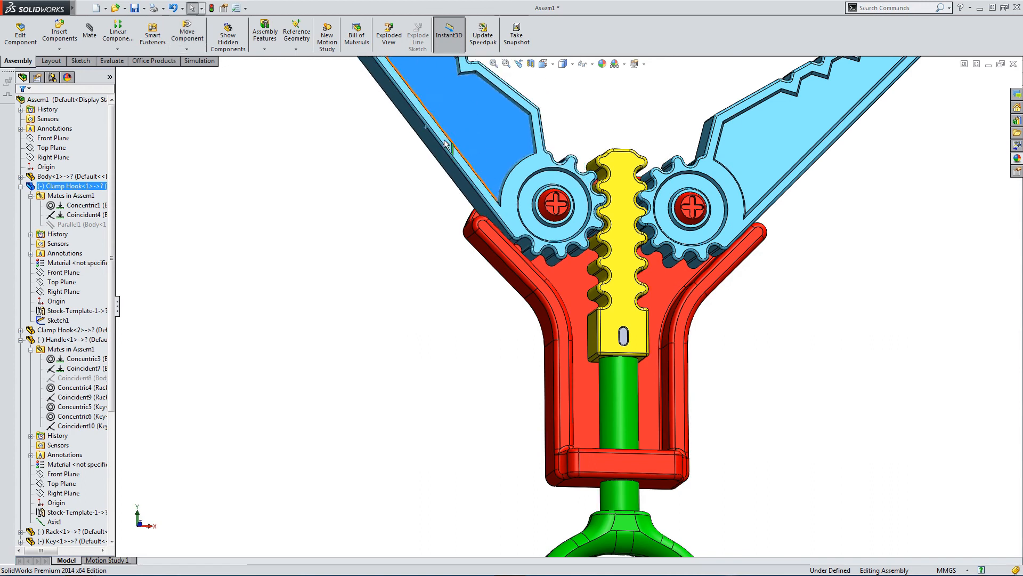
- Unsuppress the Parallel1 mate of Clamp Hook<1> and the Handle's Coincident8 mate
left_click(135, 231)
right_click(90, 224)
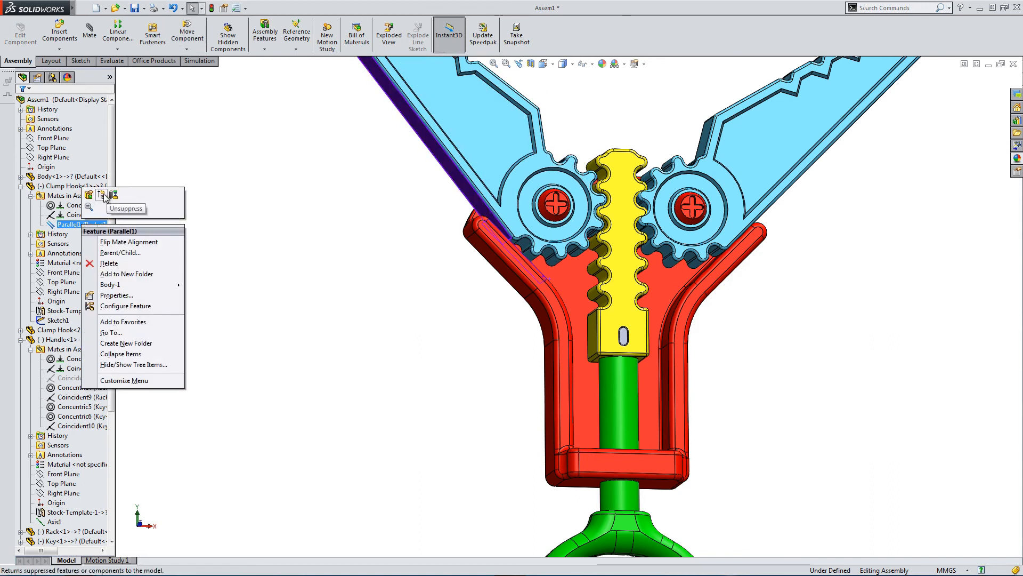
left_click(101, 195)
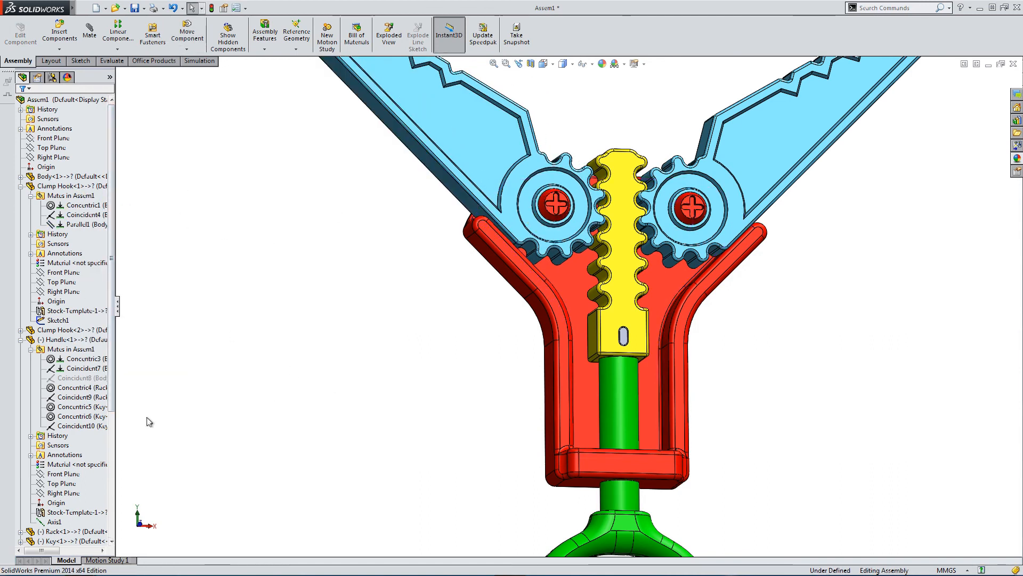
right_click(68, 380)
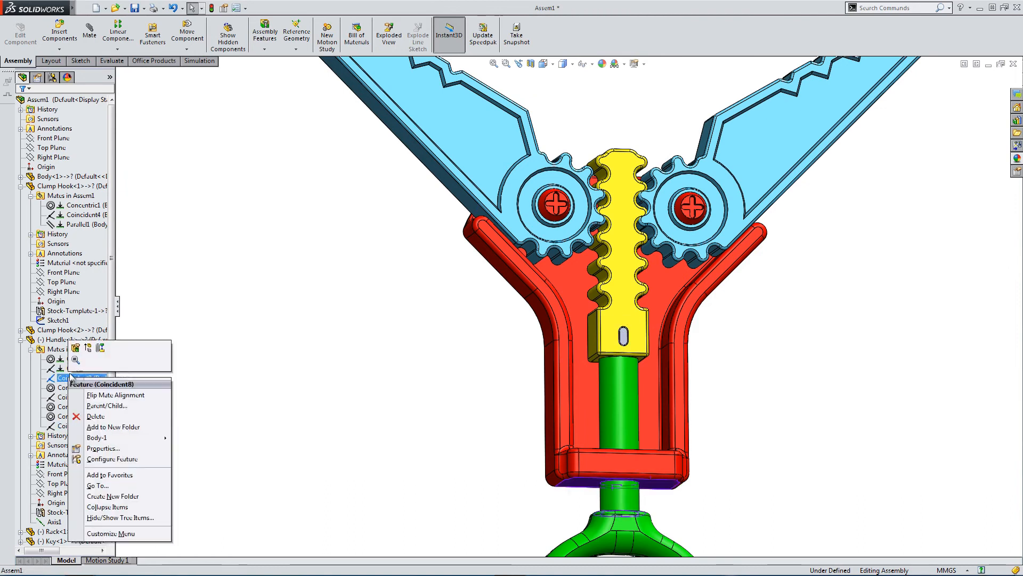
left_click(90, 354)
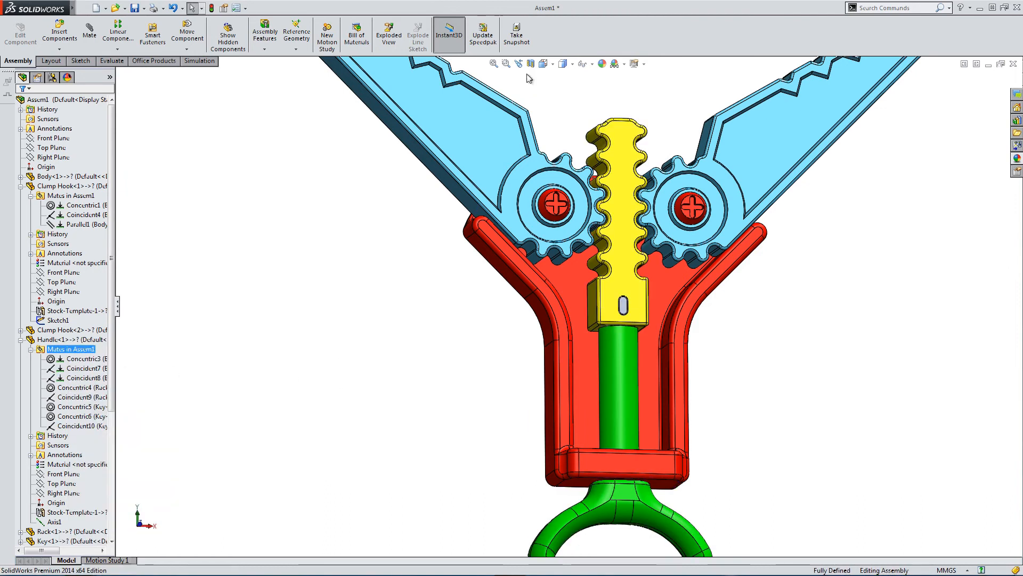
- Show the assembly in Front view and inspect how the Rack's teeth mesh with both Clamp Hooks' gear teeth
left_click(543, 63)
left_click(558, 103)
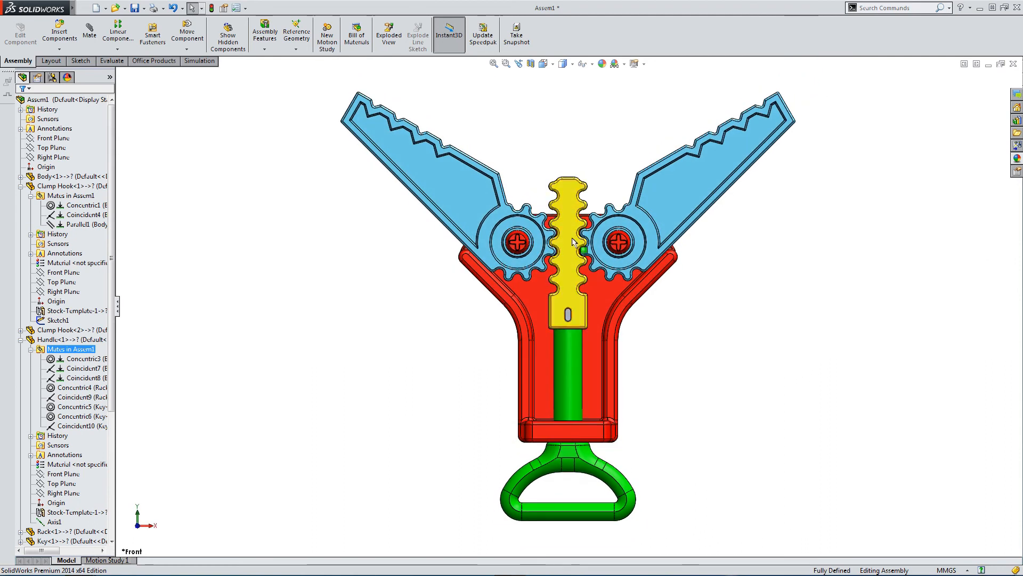
scroll(573, 241, "down", 5)
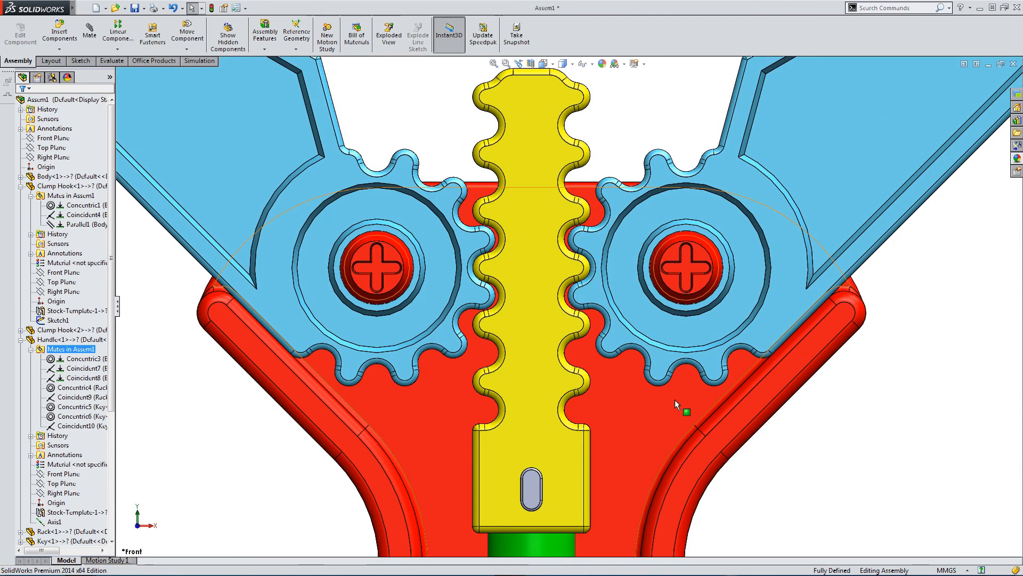
key("f")
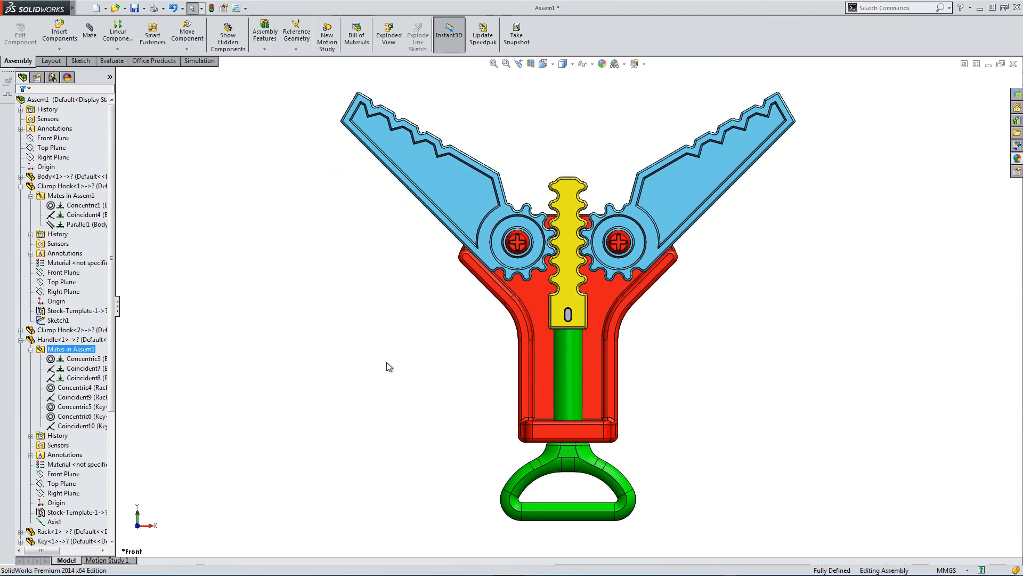
- Save the assembly as "Assembly - Final" in the CAD folder of the clamp motion study project
left_click(84, 8)
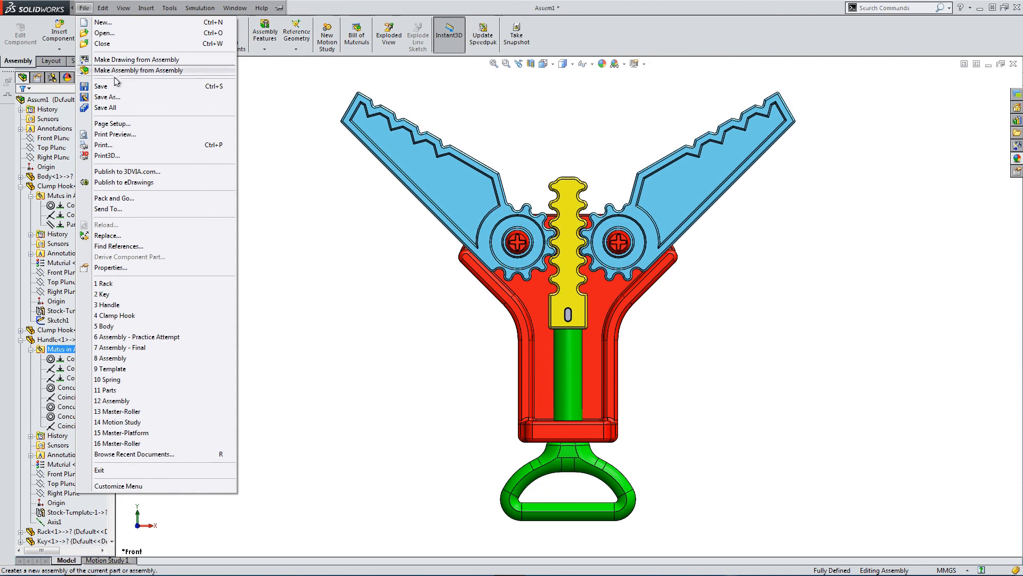
left_click(107, 97)
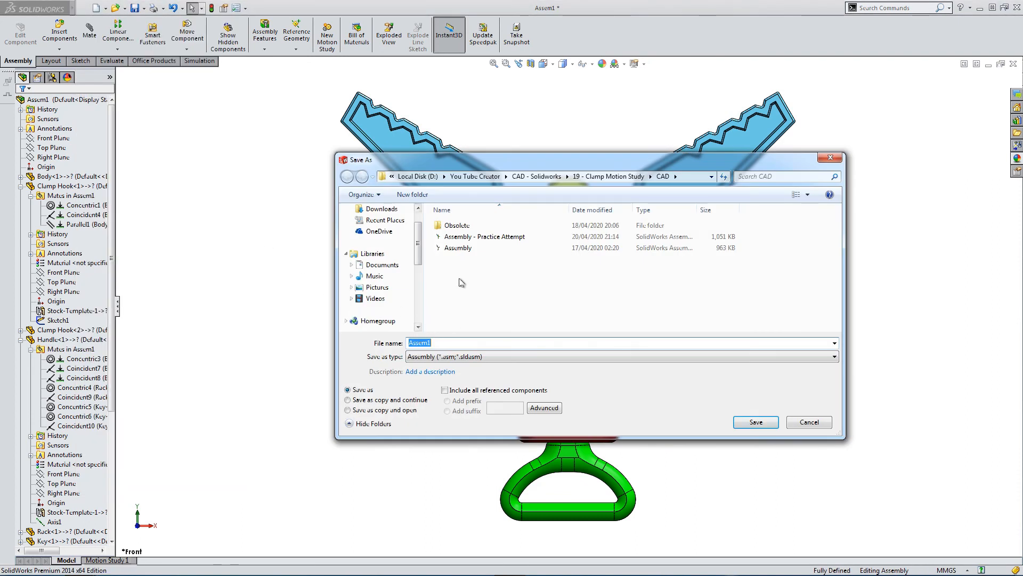
left_click(480, 237)
left_click(505, 343)
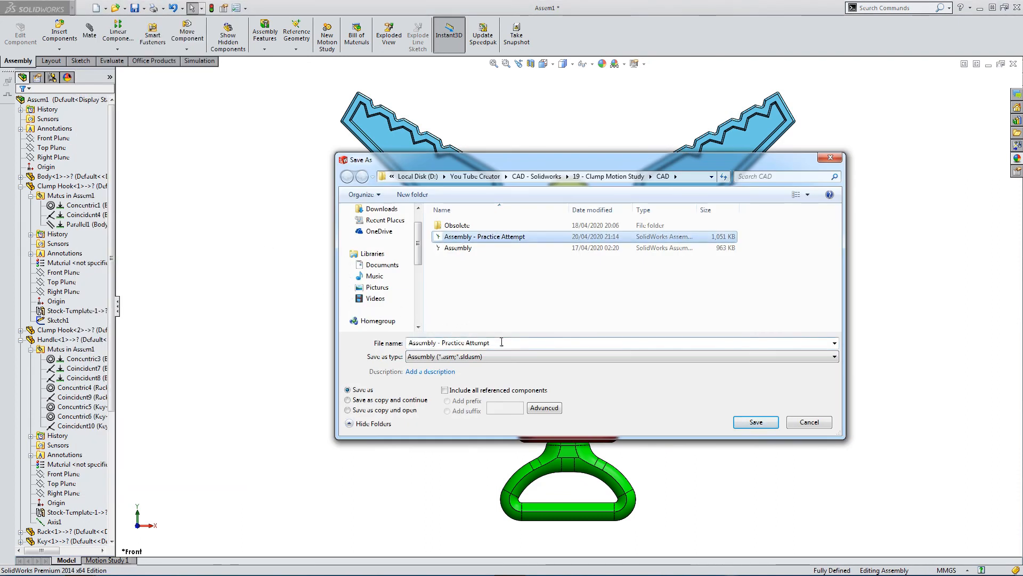
key("ctrl+a")
key("BackSpace")
type("A")
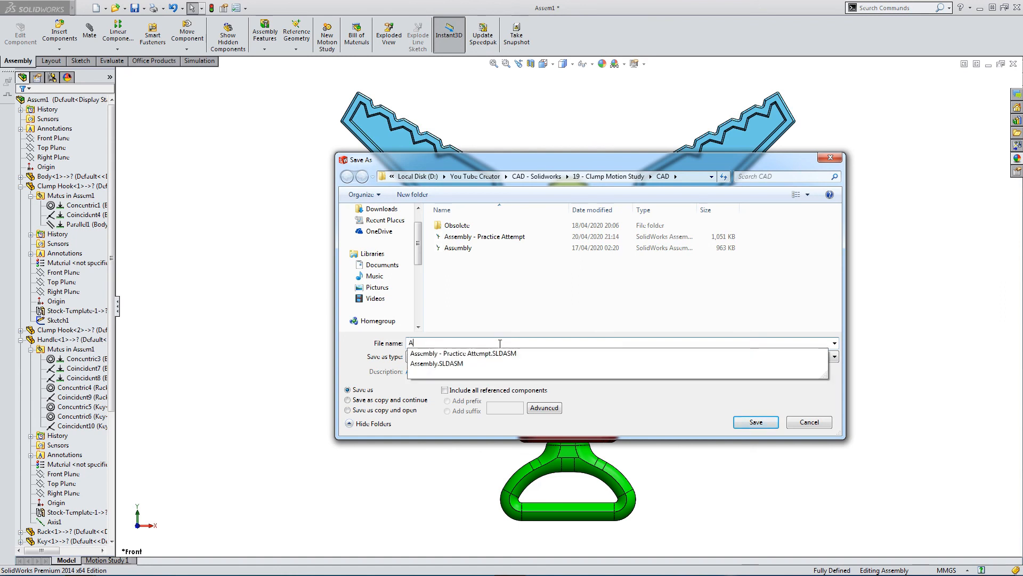
type("ssembly - Final")
left_click(755, 421)
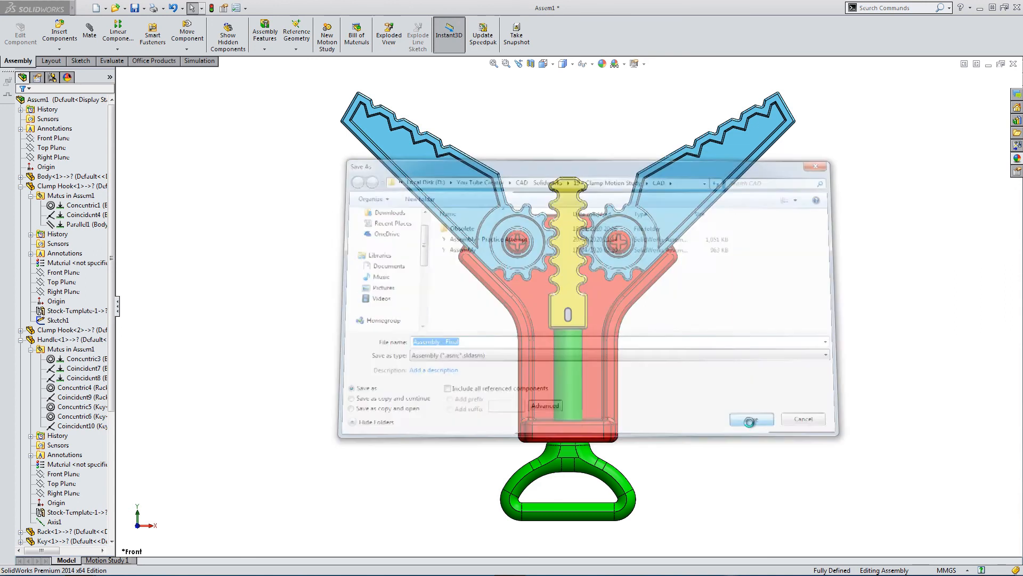